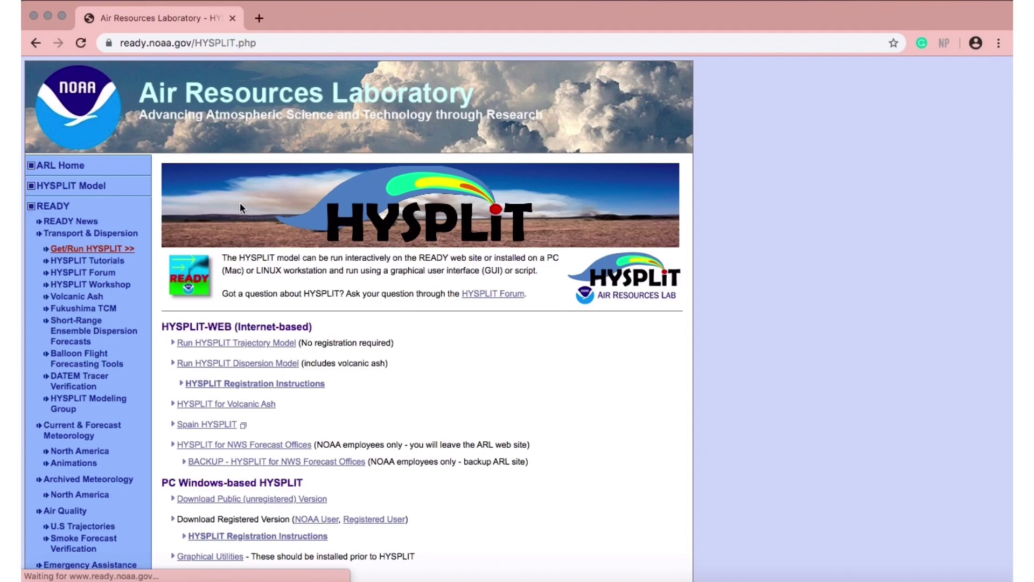
Look through the HYSPLIT page's web-based models, downloads, meteorological data, training, publications and user contribution links.
{"action": "scroll", "coordinate": [240, 207], "scroll_direction": "down", "scroll_amount": 2}
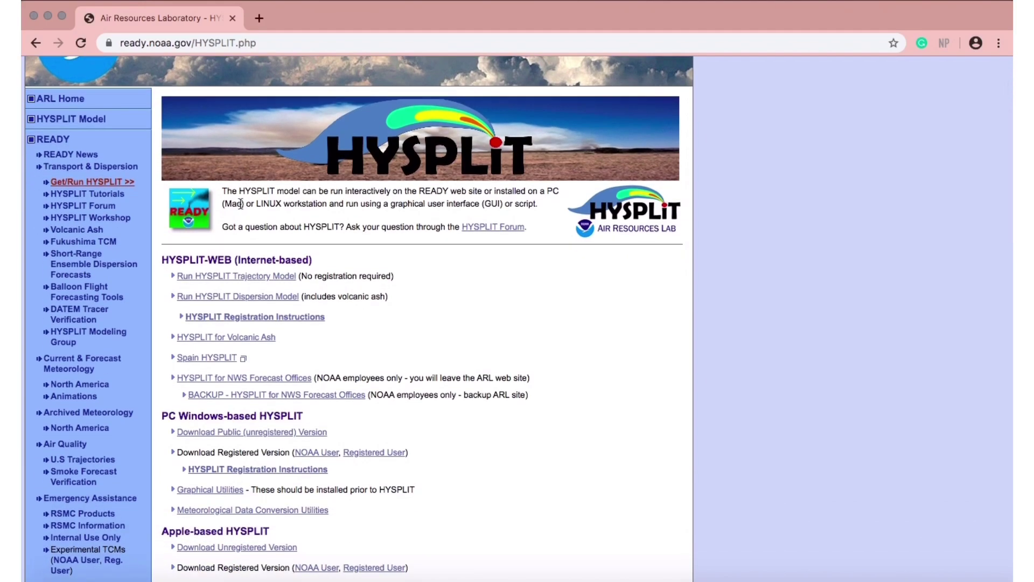
{"action": "scroll", "coordinate": [240, 204], "scroll_direction": "down", "scroll_amount": 2}
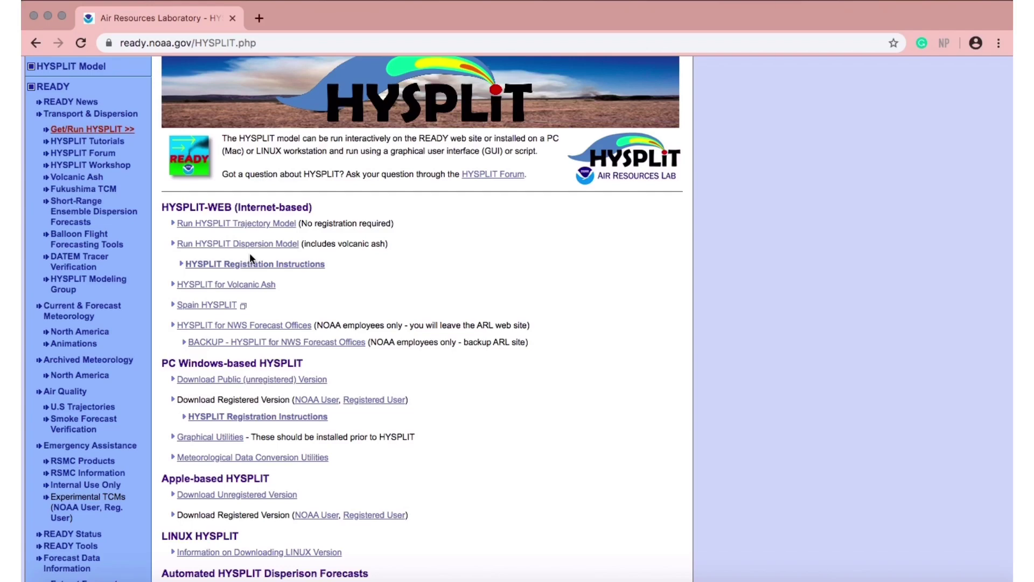
{"action": "scroll", "coordinate": [292, 285], "scroll_direction": "down", "scroll_amount": 5}
{"action": "scroll", "coordinate": [294, 290], "scroll_direction": "down", "scroll_amount": 2}
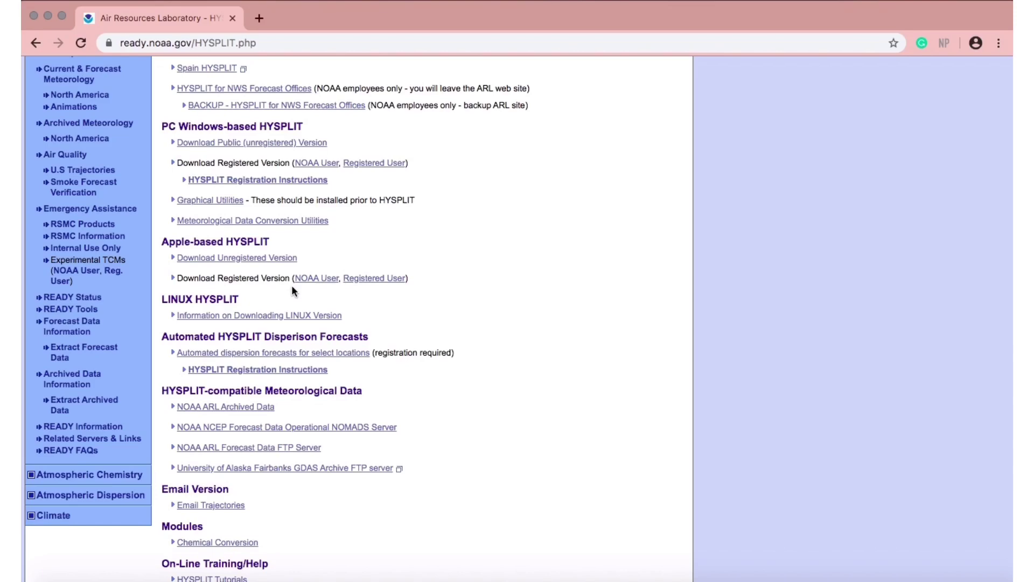
{"action": "scroll", "coordinate": [293, 287], "scroll_direction": "down", "scroll_amount": 6}
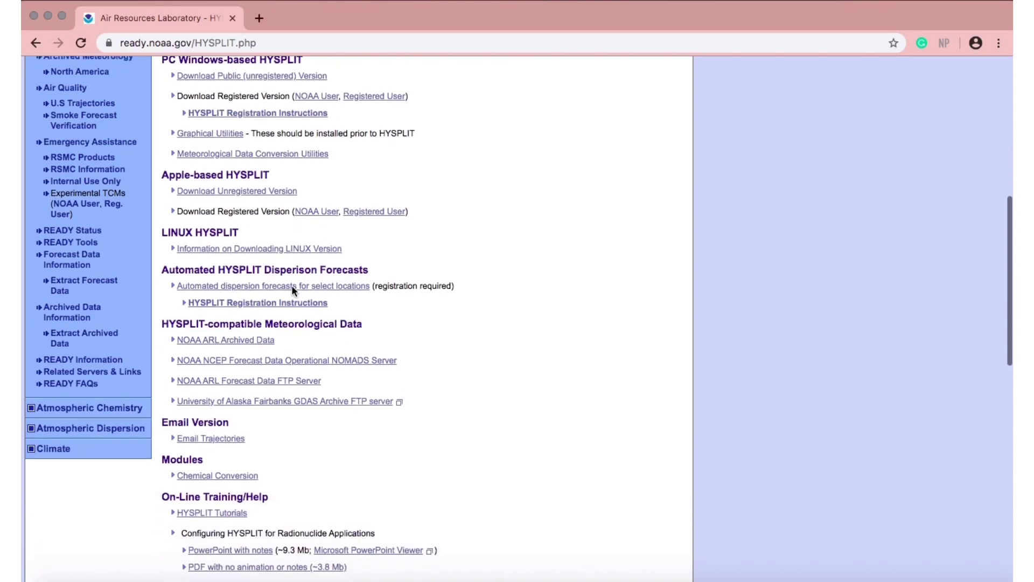
{"action": "scroll", "coordinate": [292, 285], "scroll_direction": "down", "scroll_amount": 17}
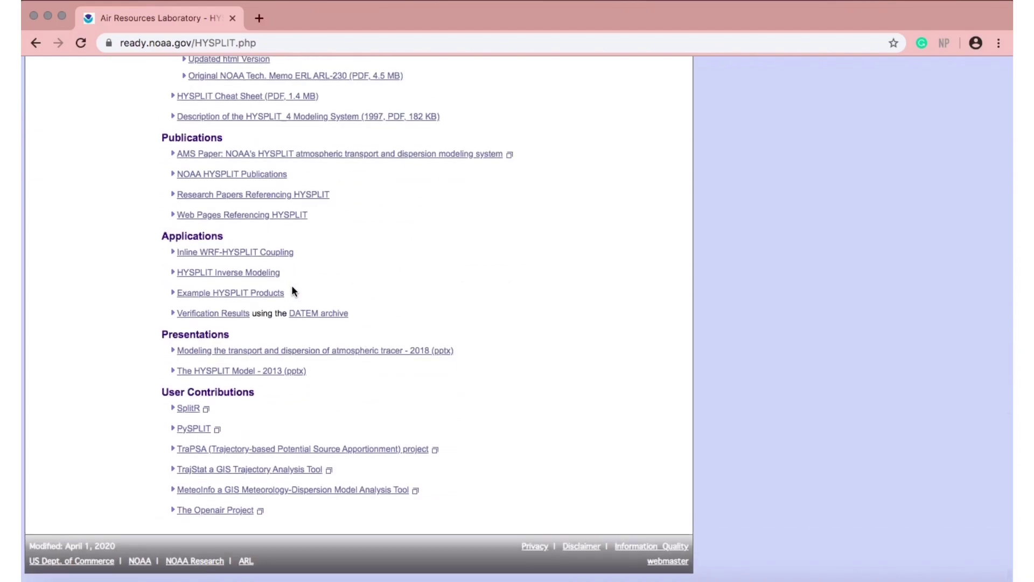
{"action": "scroll", "coordinate": [292, 290], "scroll_direction": "up", "scroll_amount": 1}
{"action": "scroll", "coordinate": [292, 287], "scroll_direction": "up", "scroll_amount": 20}
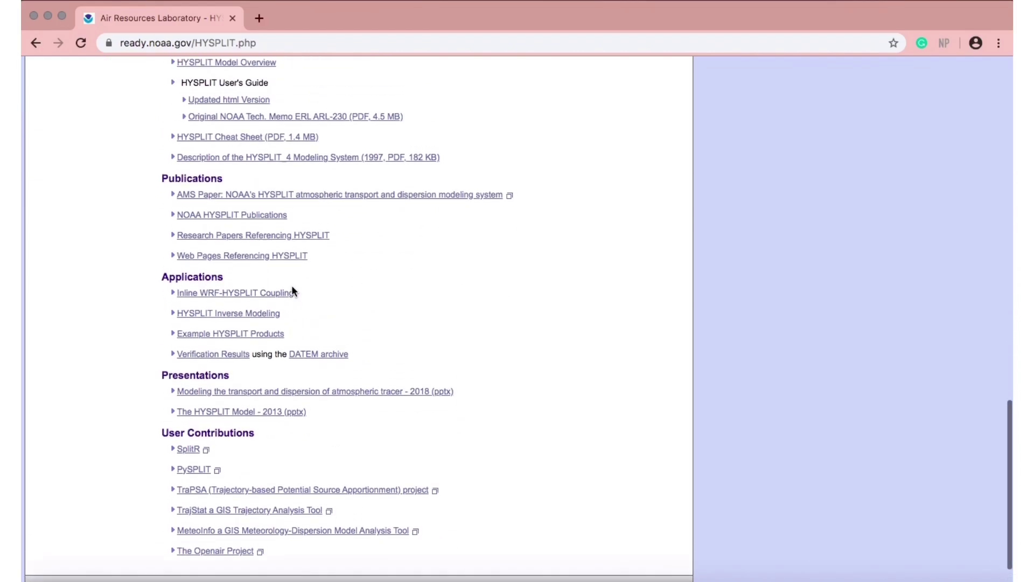
{"action": "scroll", "coordinate": [292, 291], "scroll_direction": "up", "scroll_amount": 4}
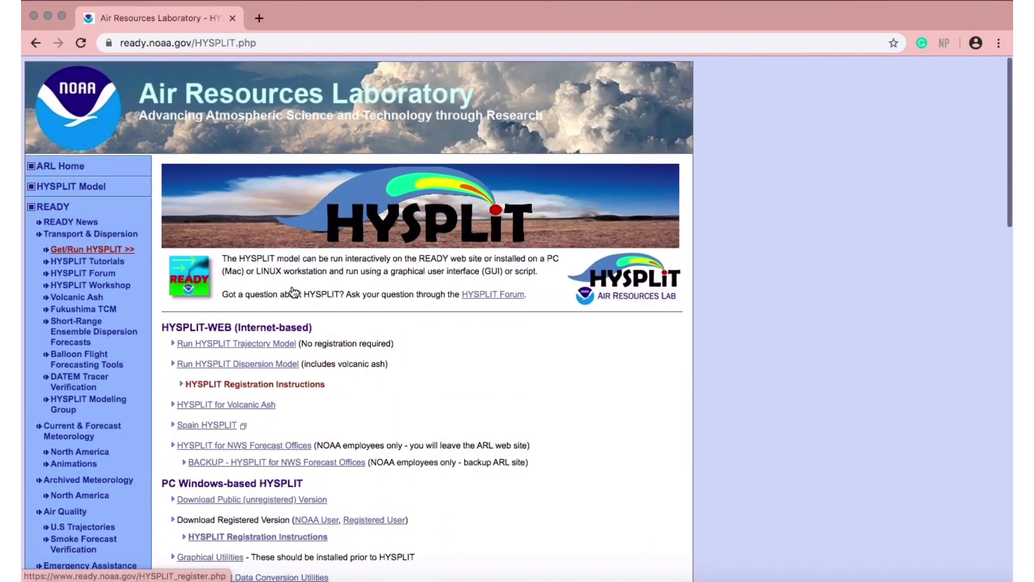
Open the web-based HYSPLIT Trajectory Model and choose to compute archive trajectories.
{"action": "left_click", "coordinate": [271, 348]}
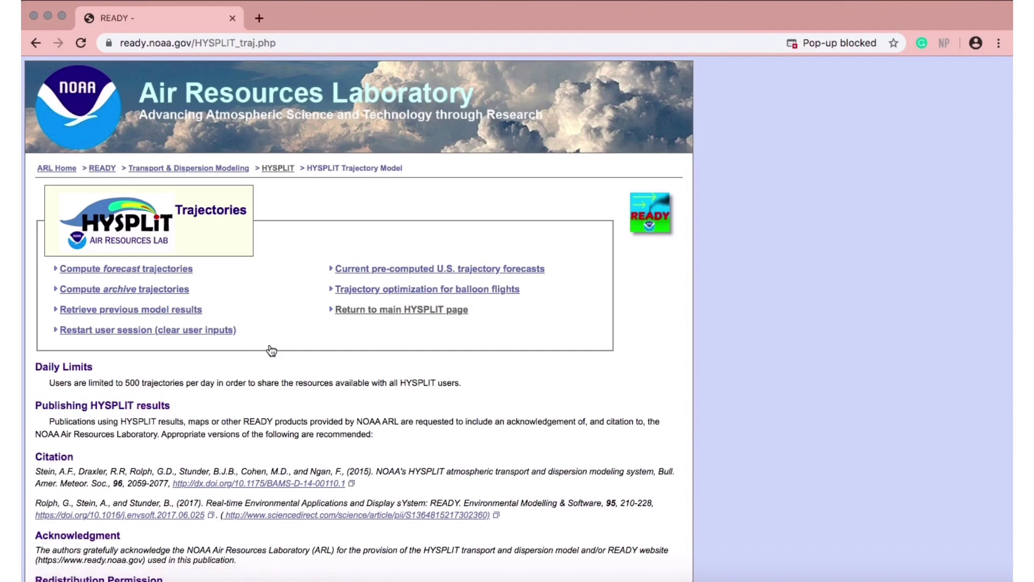
{"action": "scroll", "coordinate": [271, 349], "scroll_direction": "down", "scroll_amount": 2}
{"action": "scroll", "coordinate": [271, 349], "scroll_direction": "down", "scroll_amount": 2}
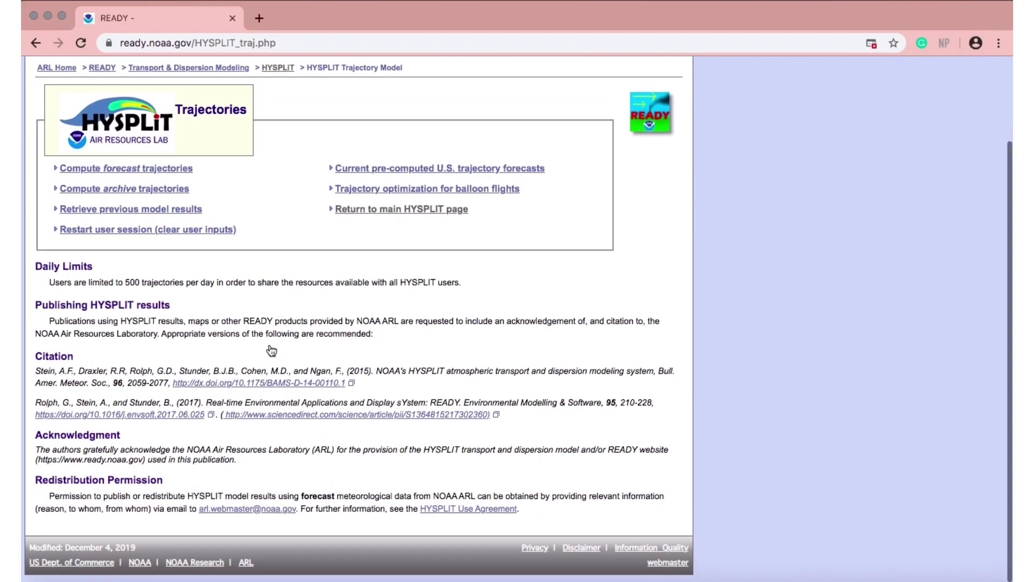
{"action": "scroll", "coordinate": [271, 350], "scroll_direction": "up", "scroll_amount": 4}
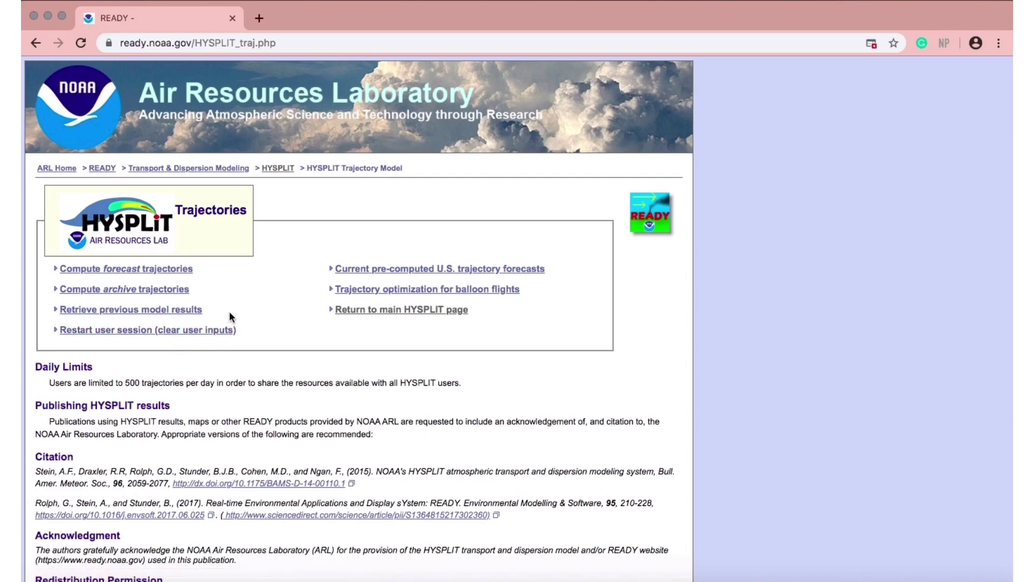
{"action": "left_click", "coordinate": [176, 294]}
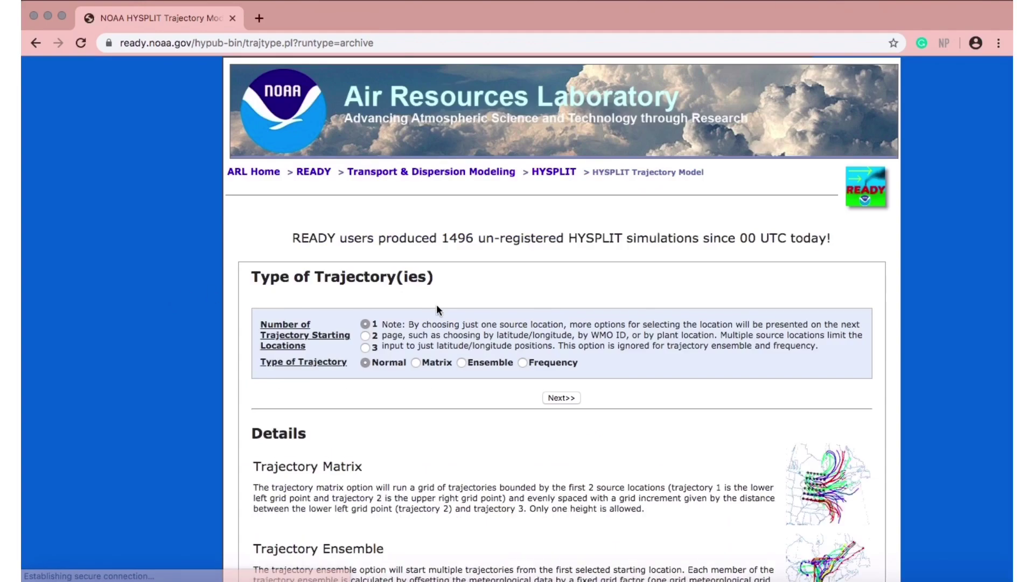
Review the trajectory type details and continue with 1 starting location and the Normal trajectory type.
{"action": "scroll", "coordinate": [438, 308], "scroll_direction": "down", "scroll_amount": 1}
{"action": "scroll", "coordinate": [437, 307], "scroll_direction": "down", "scroll_amount": 2}
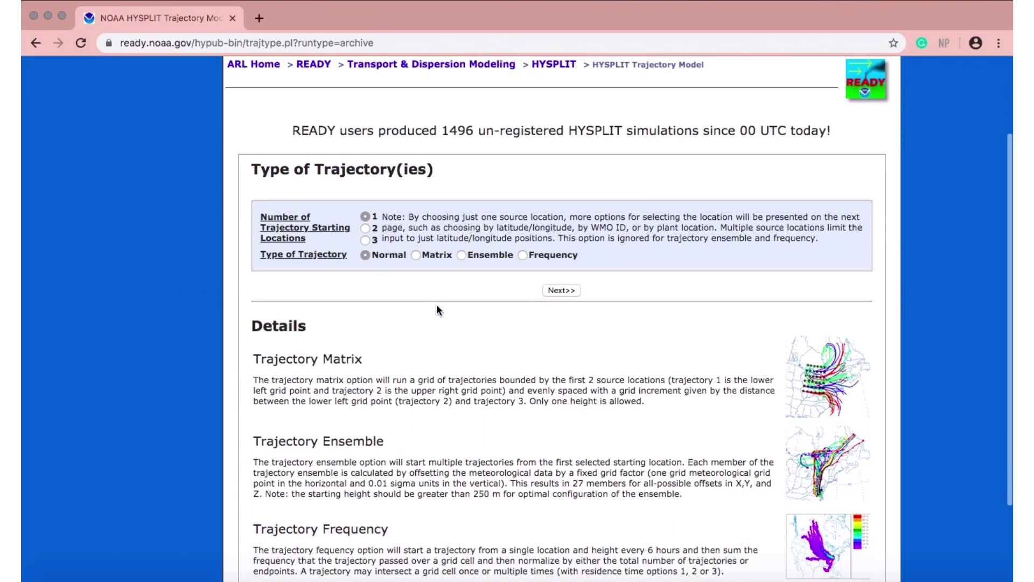
{"action": "scroll", "coordinate": [437, 307], "scroll_direction": "down", "scroll_amount": 1}
{"action": "scroll", "coordinate": [437, 309], "scroll_direction": "down", "scroll_amount": 1}
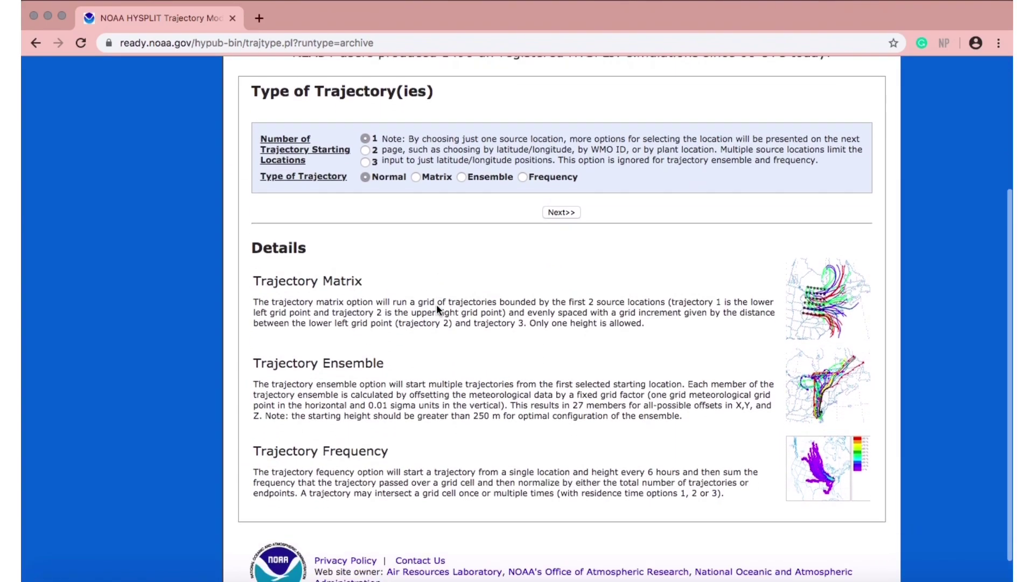
{"action": "scroll", "coordinate": [437, 310], "scroll_direction": "up", "scroll_amount": 1}
{"action": "scroll", "coordinate": [437, 307], "scroll_direction": "up", "scroll_amount": 3}
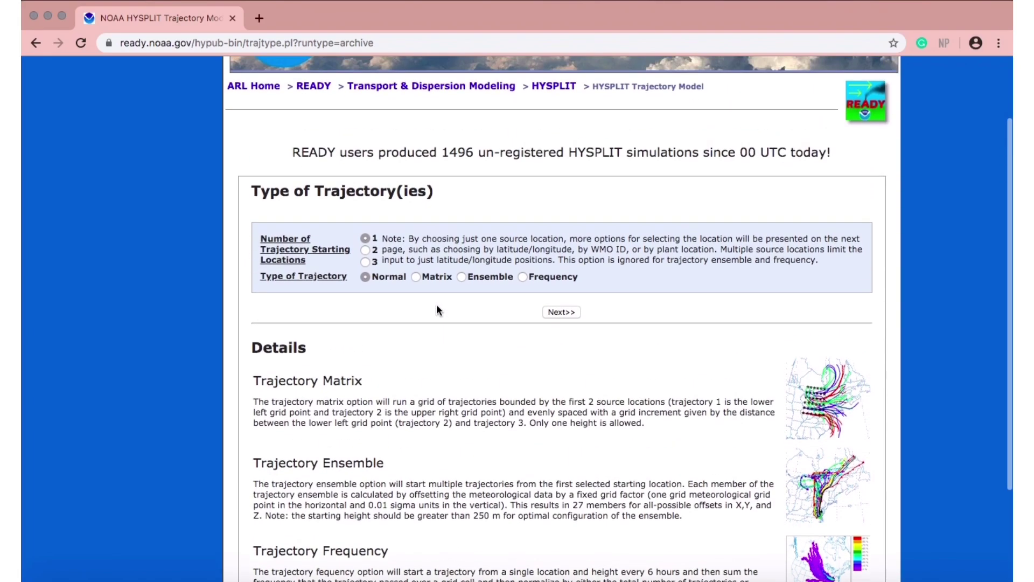
{"action": "scroll", "coordinate": [438, 310], "scroll_direction": "down", "scroll_amount": 2}
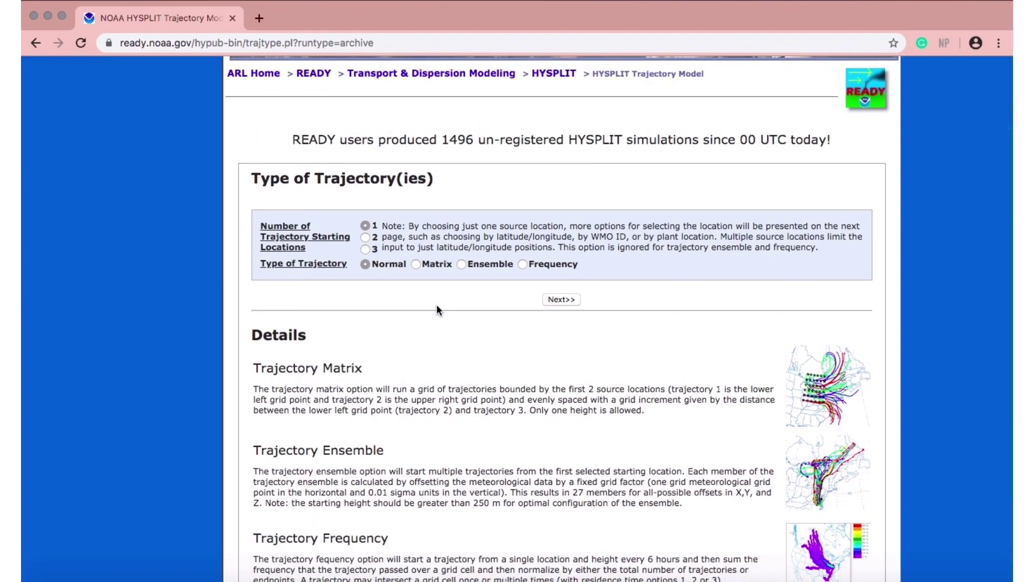
{"action": "scroll", "coordinate": [438, 310], "scroll_direction": "down", "scroll_amount": 1}
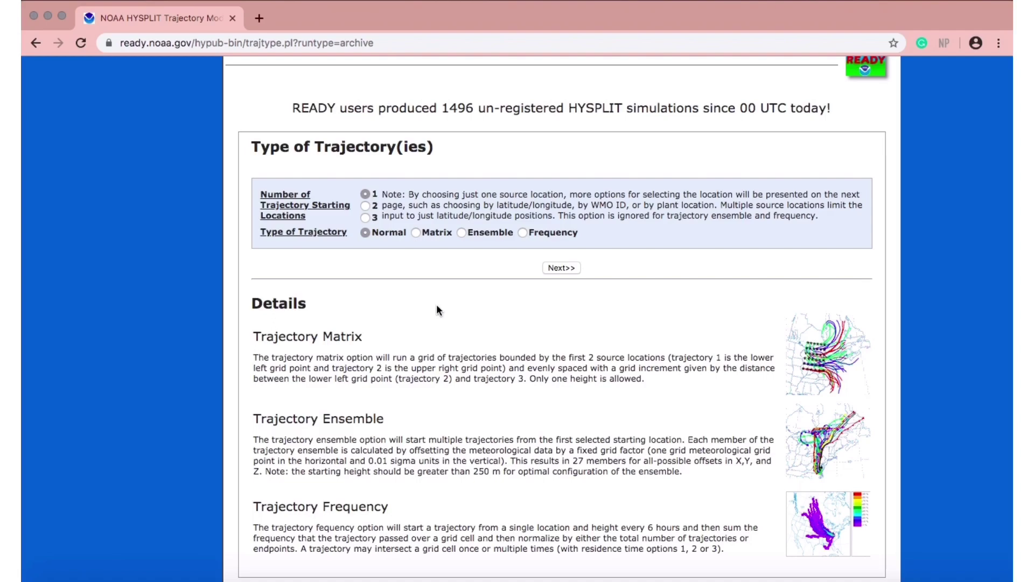
{"action": "scroll", "coordinate": [436, 310], "scroll_direction": "up", "scroll_amount": 1}
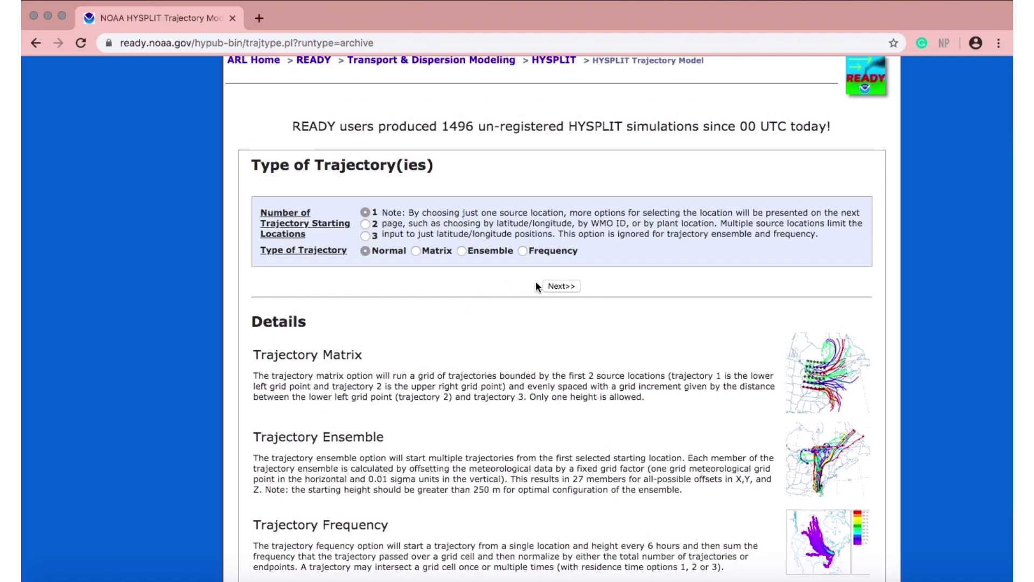
{"action": "scroll", "coordinate": [559, 291], "scroll_direction": "up", "scroll_amount": 1}
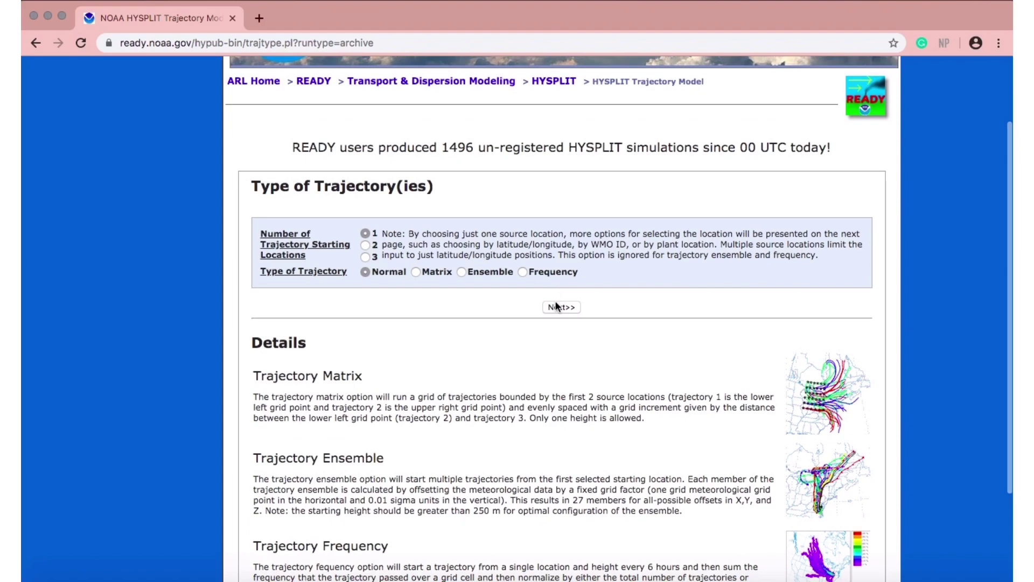
{"action": "scroll", "coordinate": [556, 306], "scroll_direction": "up", "scroll_amount": 4}
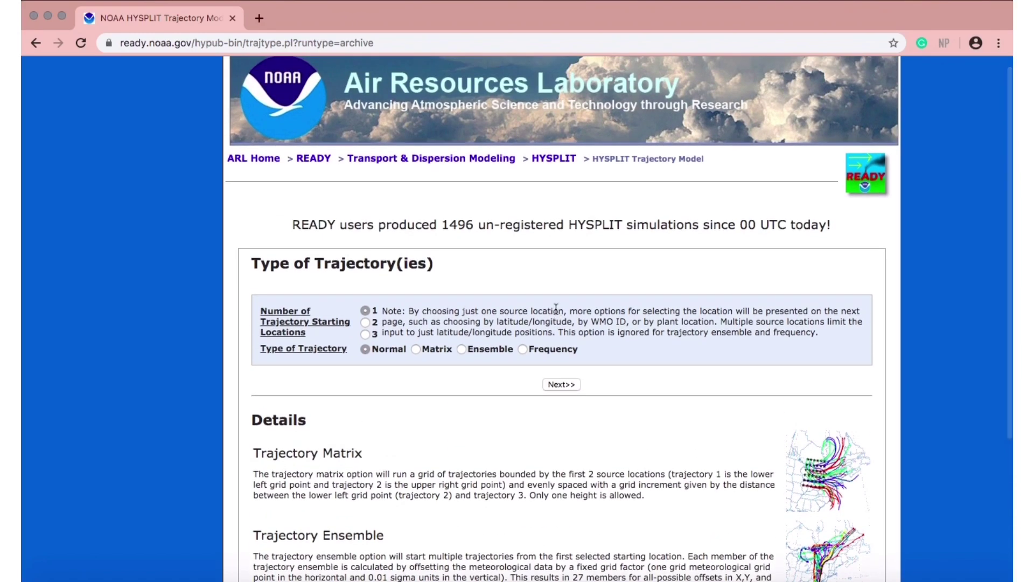
{"action": "left_click", "coordinate": [557, 384]}
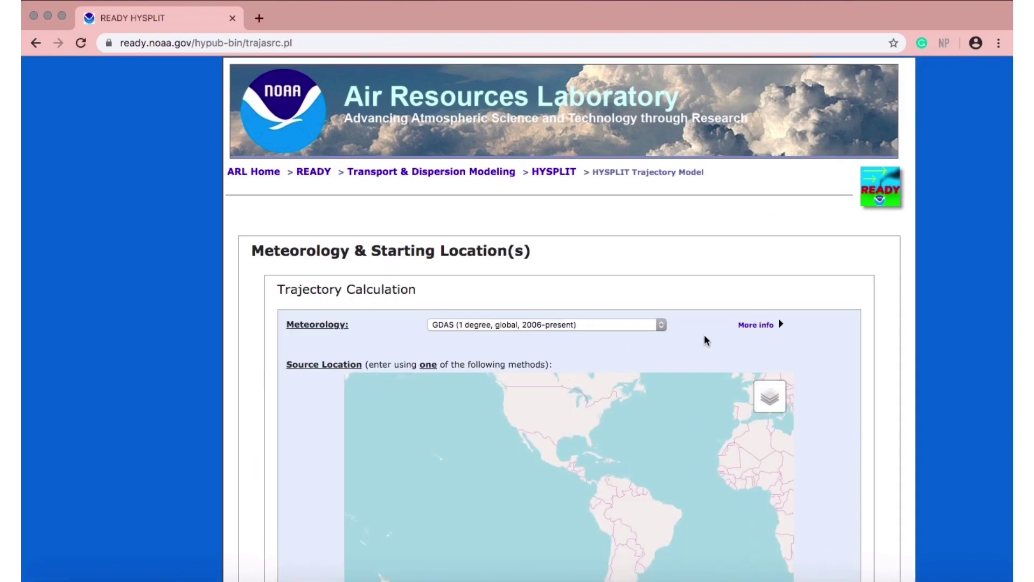
Show more information on the archived meteorology and select the GDAS (1 degree, global, 2006-present) data set.
{"action": "left_click", "coordinate": [749, 326]}
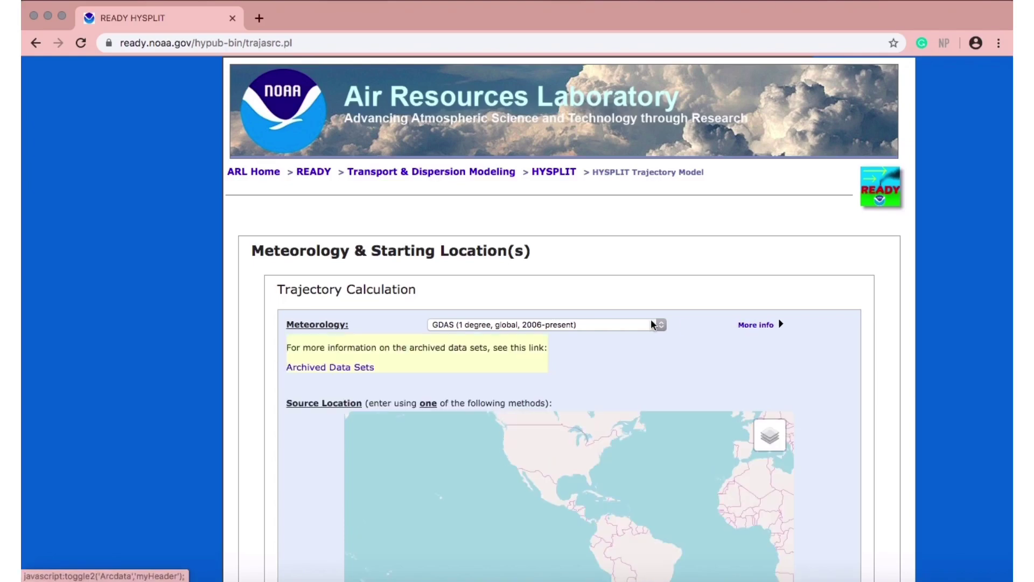
{"action": "left_click", "coordinate": [617, 326]}
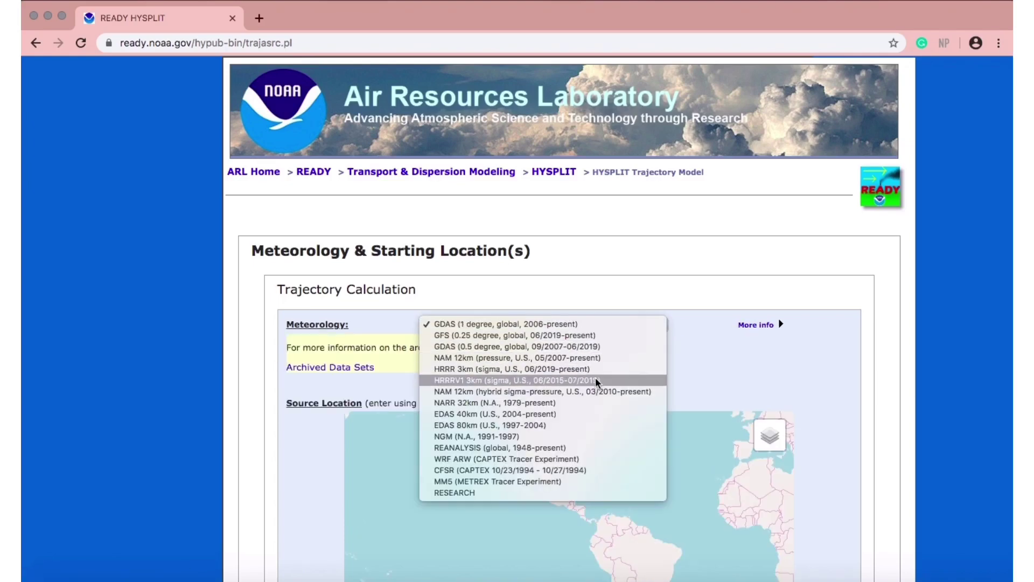
{"action": "left_click", "coordinate": [586, 325]}
Specify the source location in DDD/MM/SS format and set the latitude degrees to 06.
{"action": "scroll", "coordinate": [624, 370], "scroll_direction": "down", "scroll_amount": 5}
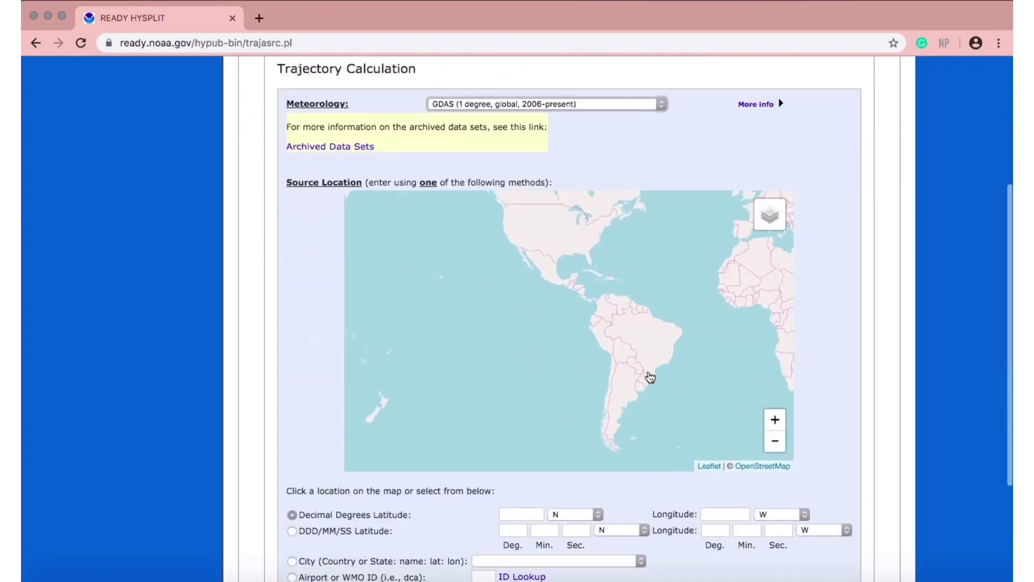
{"action": "scroll", "coordinate": [841, 404], "scroll_direction": "down", "scroll_amount": 3}
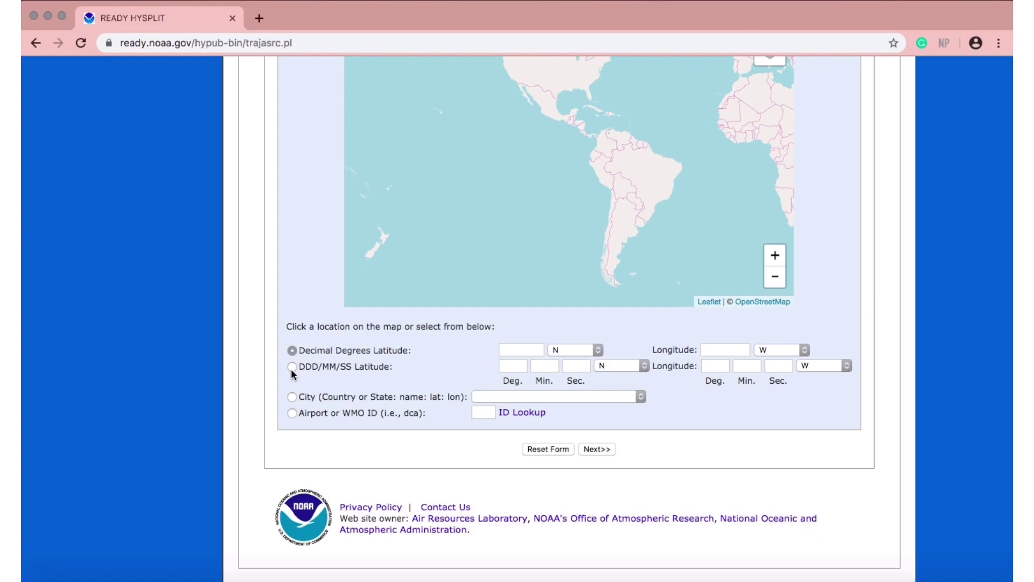
{"action": "left_click", "coordinate": [506, 368]}
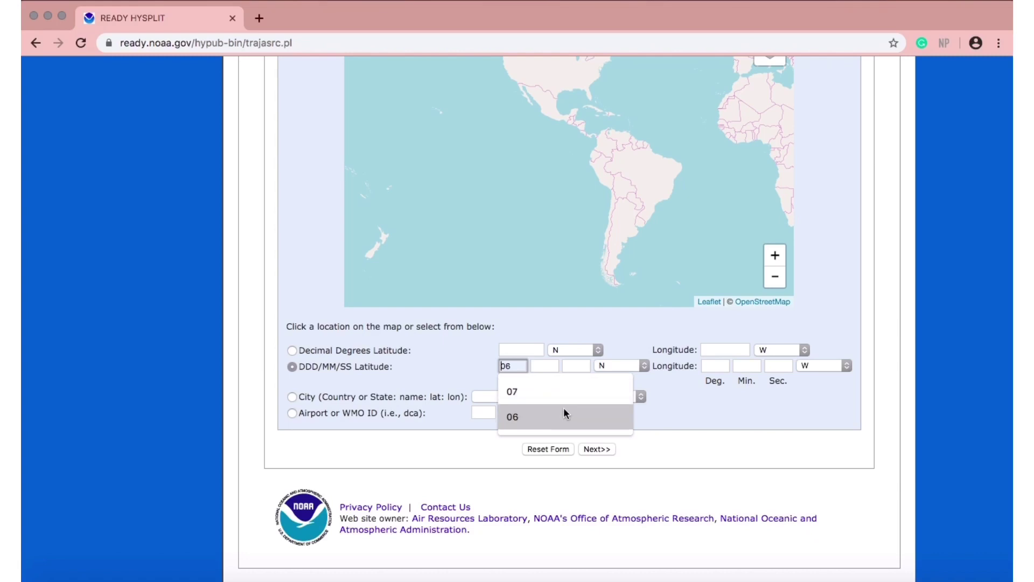
{"action": "left_click", "coordinate": [560, 393]}
{"action": "key", "text": "BackSpace"}
{"action": "type", "text": "5"}
{"action": "key", "text": "BackSpace"}
{"action": "type", "text": "6"}
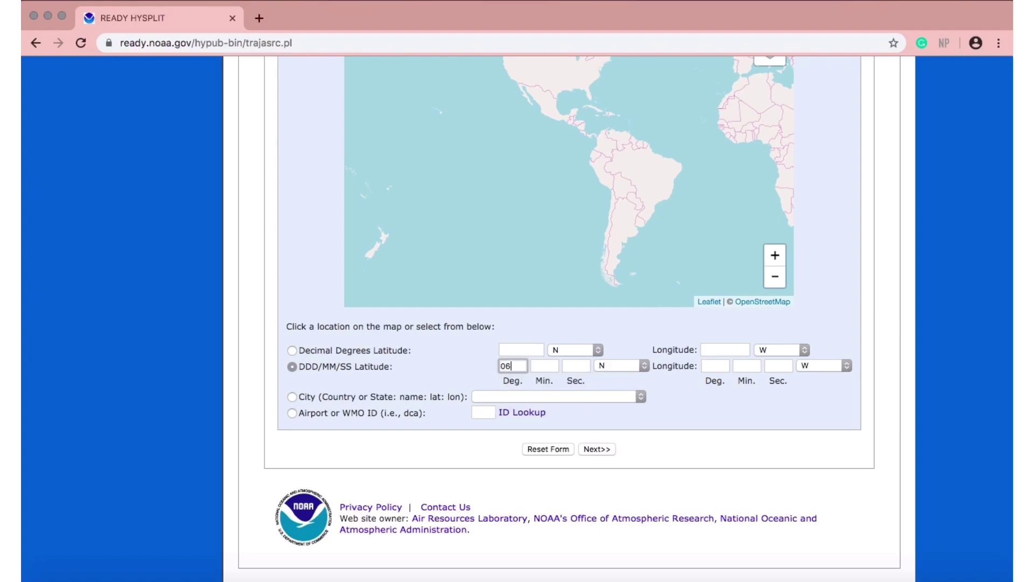
Complete the source latitude with 59 minutes, 39 seconds and the S hemisphere.
{"action": "left_click", "coordinate": [533, 365]}
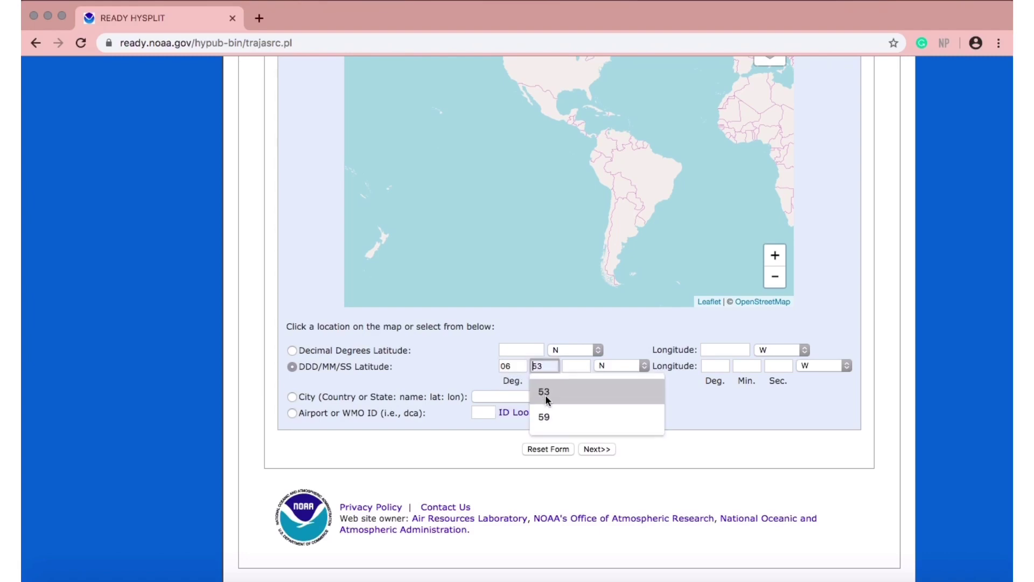
{"action": "left_click", "coordinate": [564, 420]}
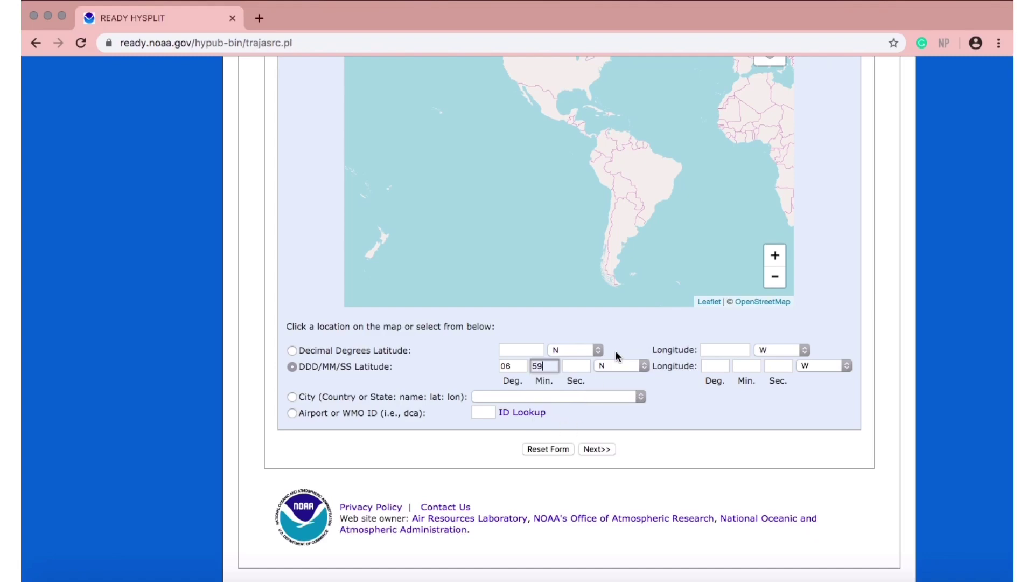
{"action": "left_click", "coordinate": [585, 364]}
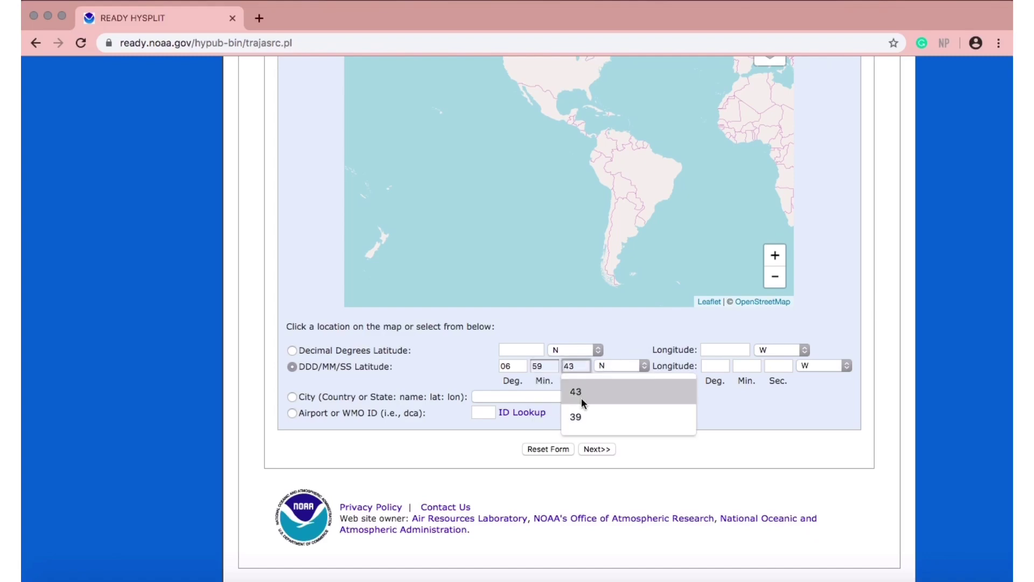
{"action": "left_click", "coordinate": [592, 418]}
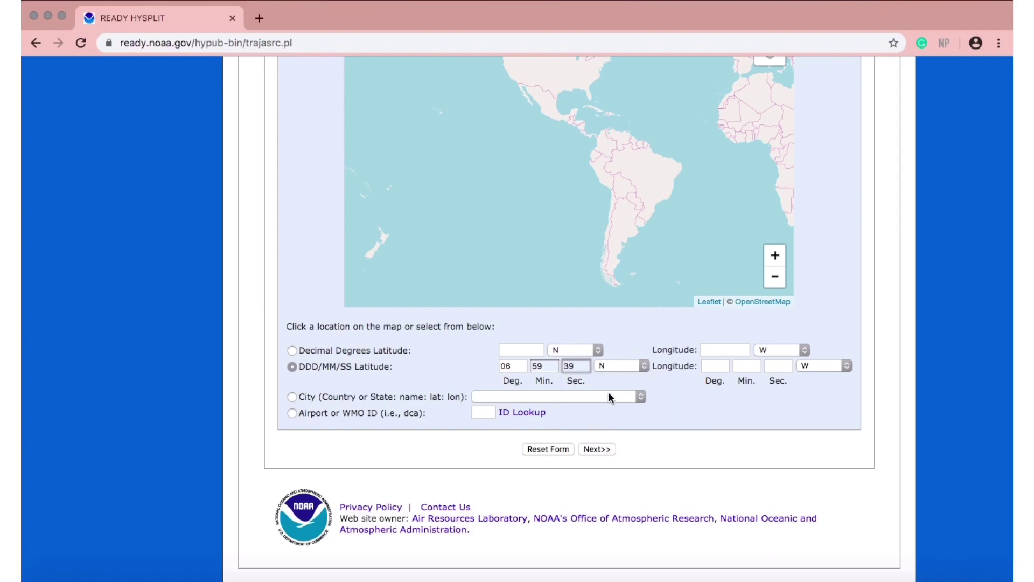
{"action": "left_click", "coordinate": [613, 366]}
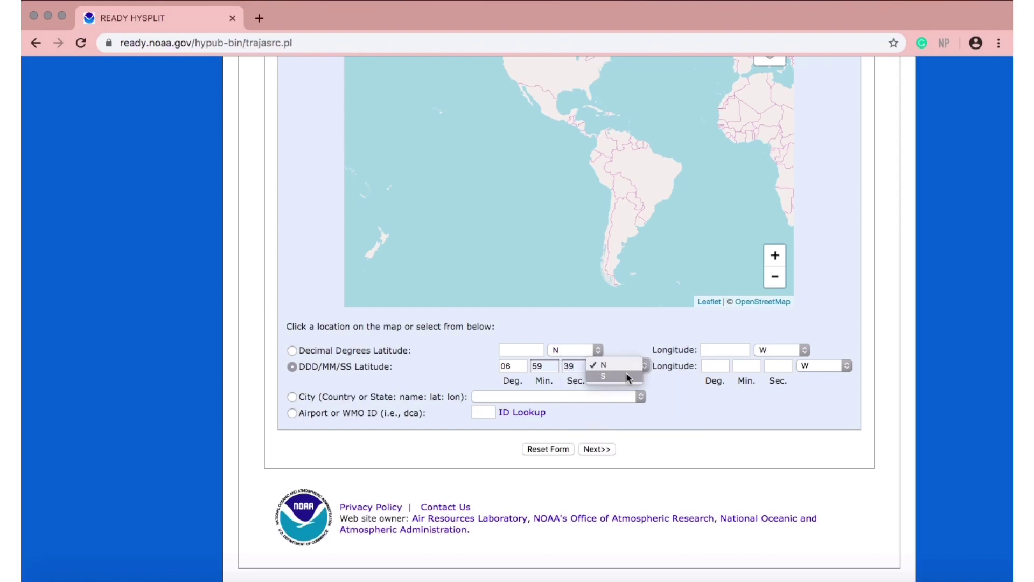
{"action": "left_click", "coordinate": [626, 375]}
Set the source longitude to 110 degrees, 25 minutes, 28 seconds E.
{"action": "left_click", "coordinate": [711, 367]}
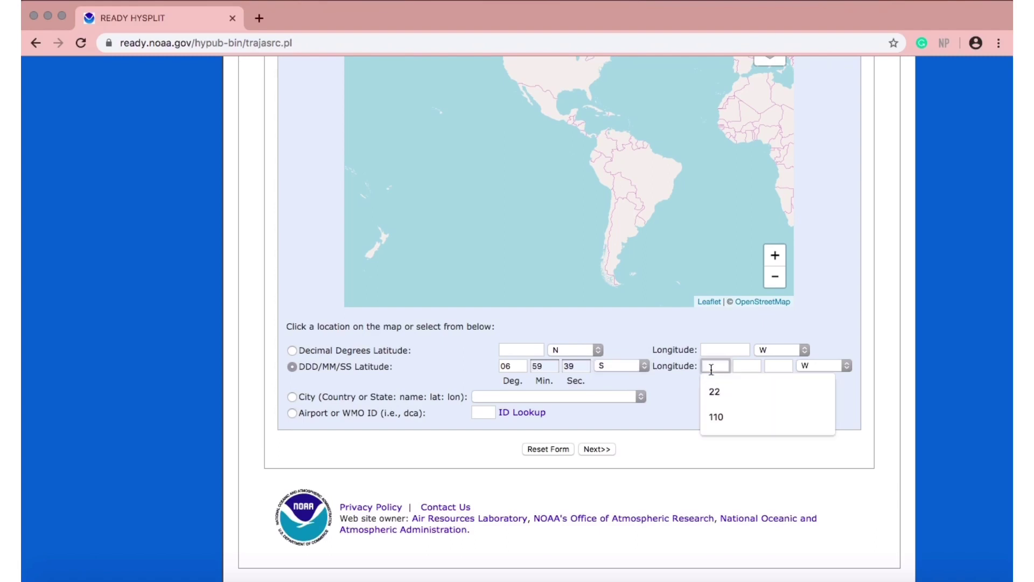
{"action": "type", "text": "110"}
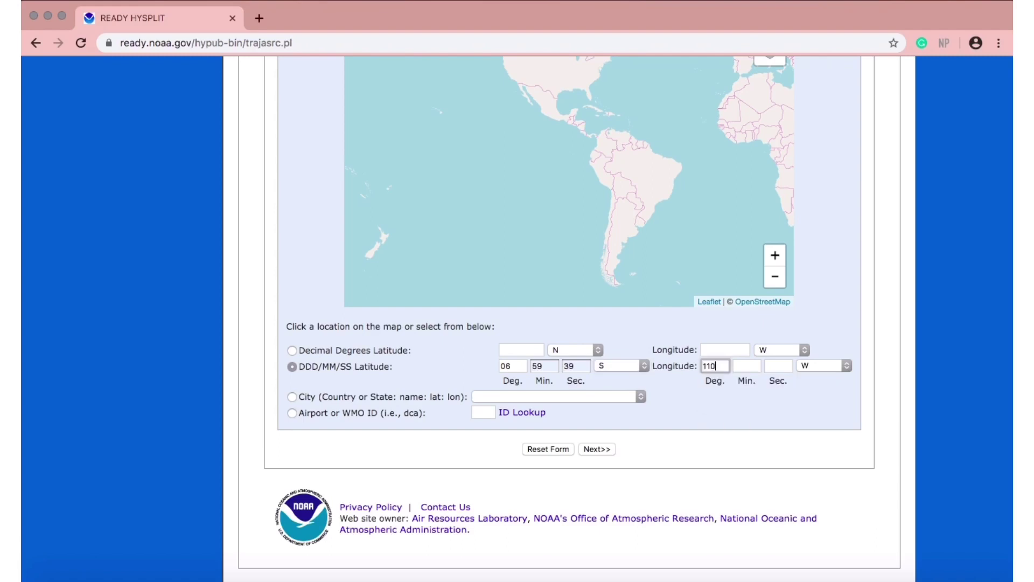
{"action": "key", "text": "Tab"}
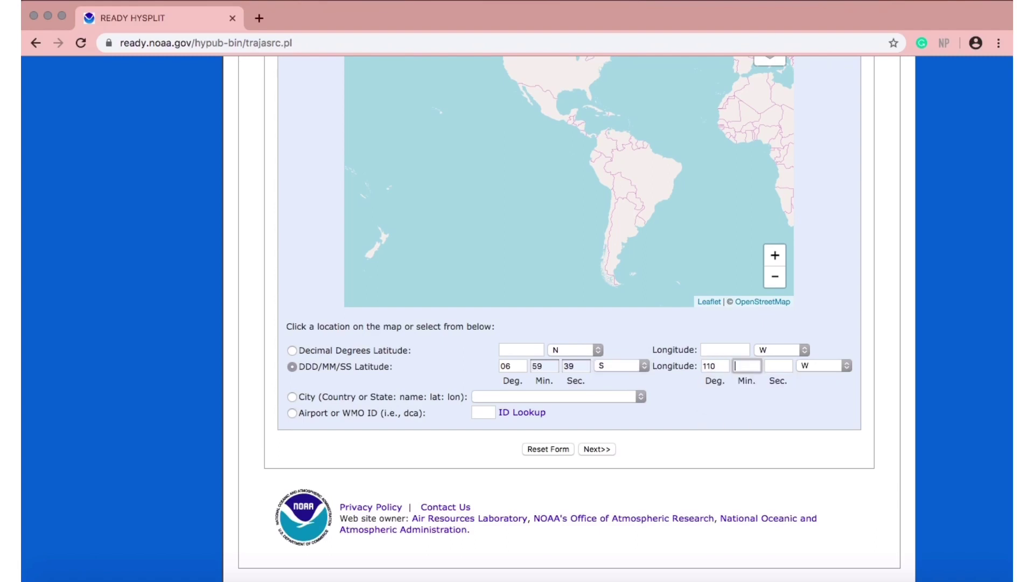
{"action": "type", "text": "25"}
{"action": "key", "text": "Tab"}
{"action": "type", "text": "28"}
{"action": "key", "text": "Tab"}
{"action": "left_click", "coordinate": [817, 366]}
{"action": "left_click", "coordinate": [813, 378]}
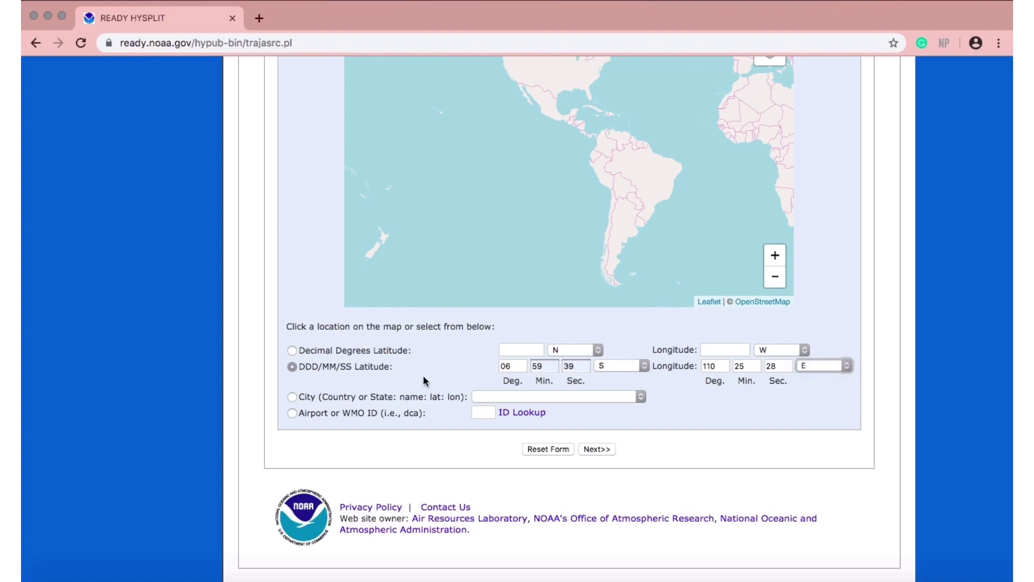
Submit the source location, choose the archived meteorological file gdas1.mar20.w2 and continue to the model run details.
{"action": "left_click", "coordinate": [595, 450]}
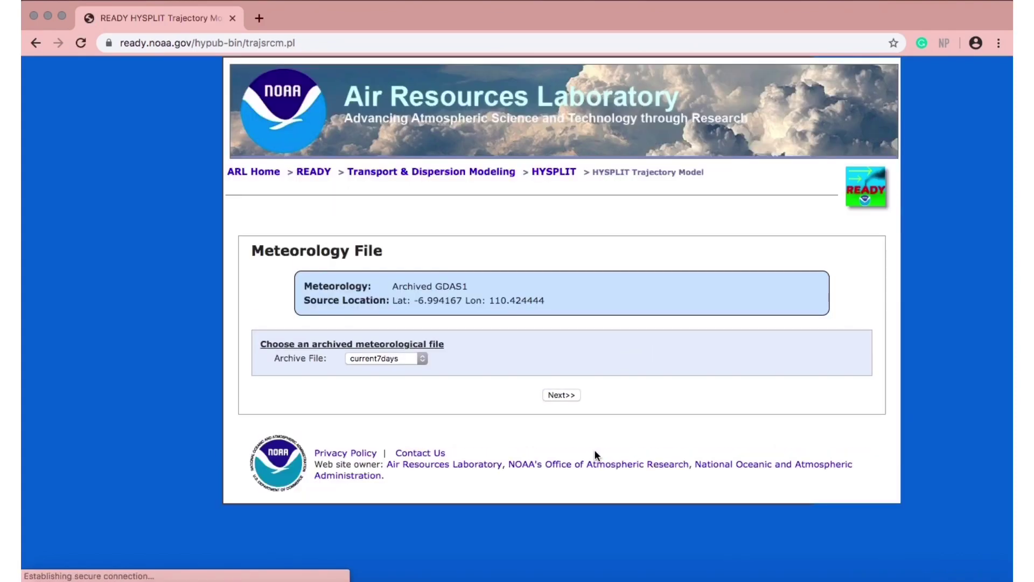
{"action": "left_click", "coordinate": [406, 359]}
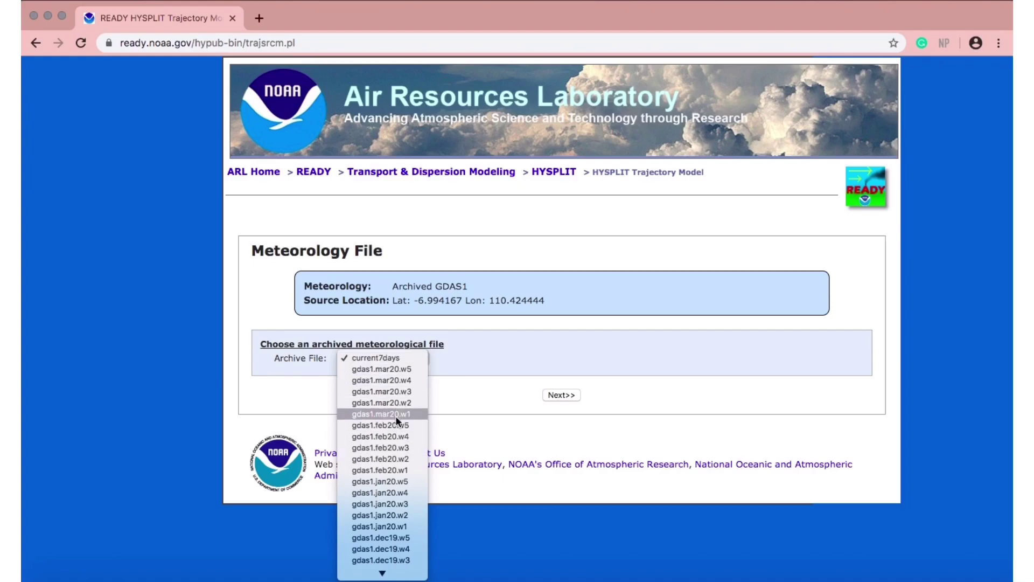
{"action": "left_click", "coordinate": [395, 402]}
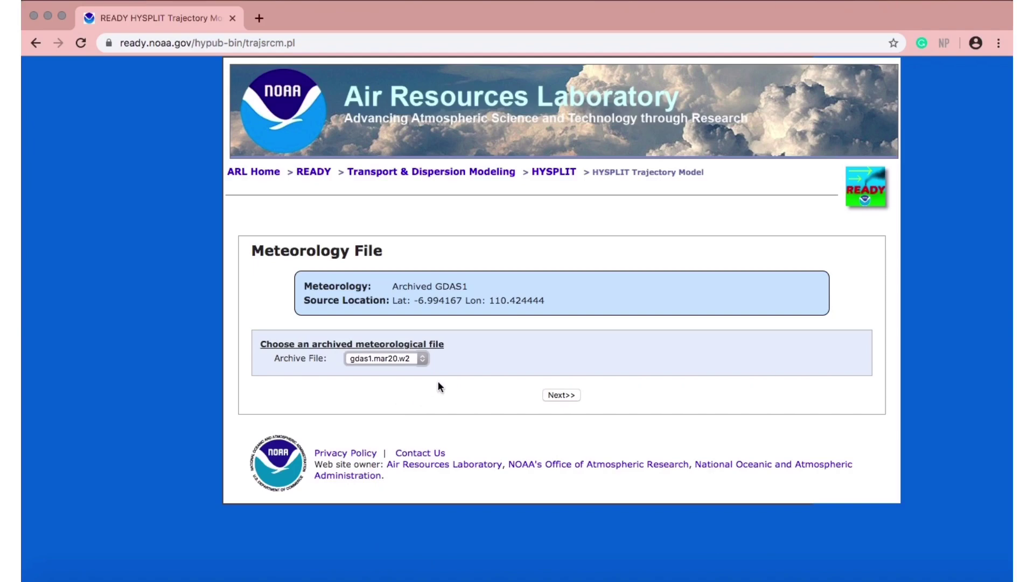
{"action": "left_click", "coordinate": [560, 395]}
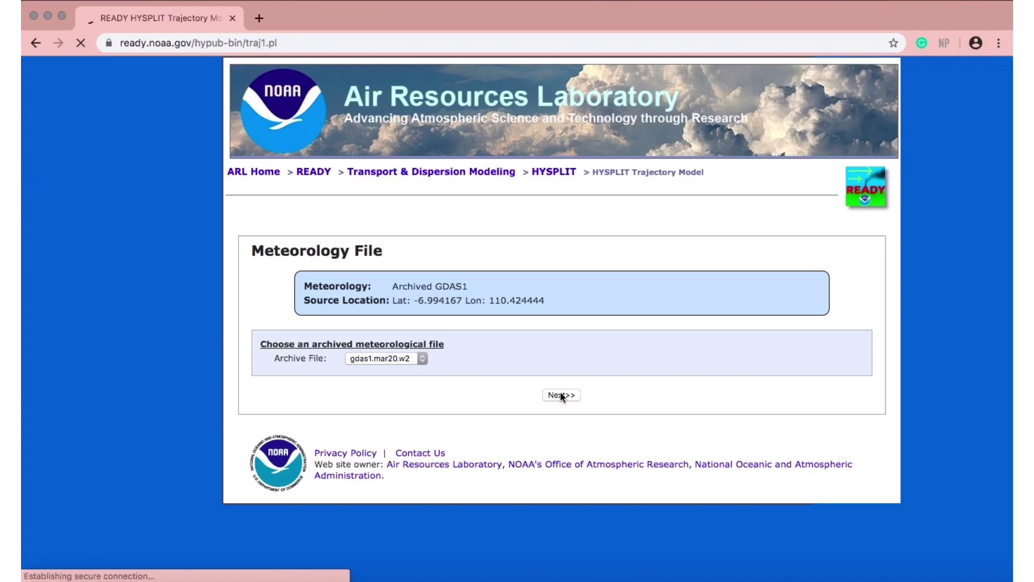
Set the trajectory direction to Backward and show more information on it.
{"action": "left_click", "coordinate": [449, 347]}
{"action": "scroll", "coordinate": [569, 373], "scroll_direction": "down", "scroll_amount": 2}
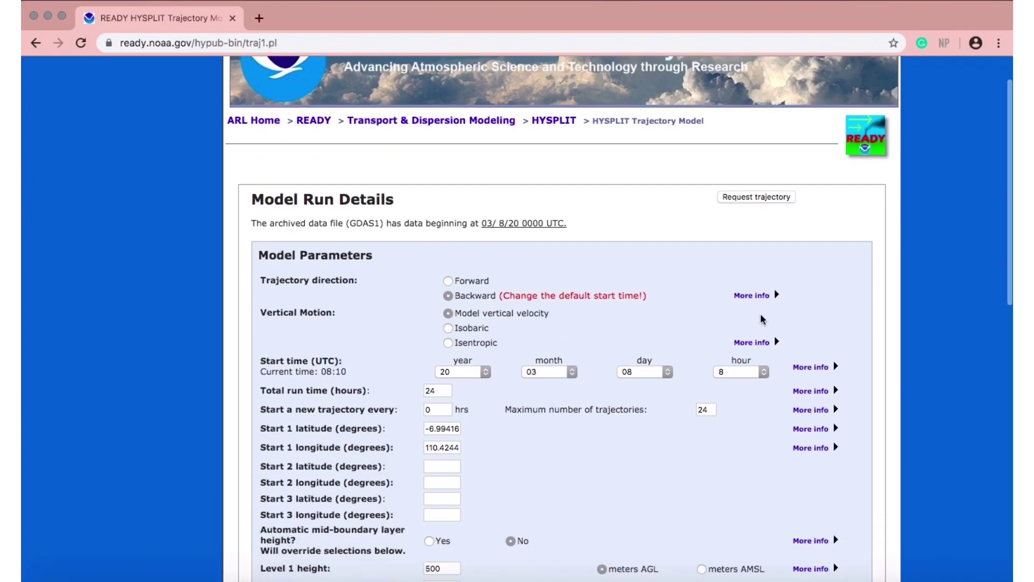
{"action": "left_click", "coordinate": [762, 295]}
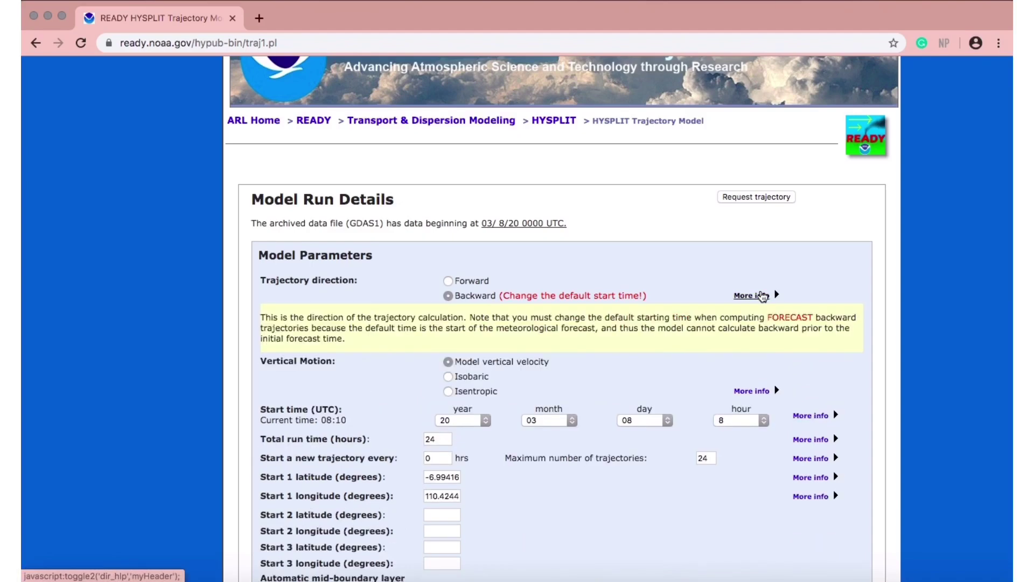
{"action": "scroll", "coordinate": [762, 296], "scroll_direction": "down", "scroll_amount": 2}
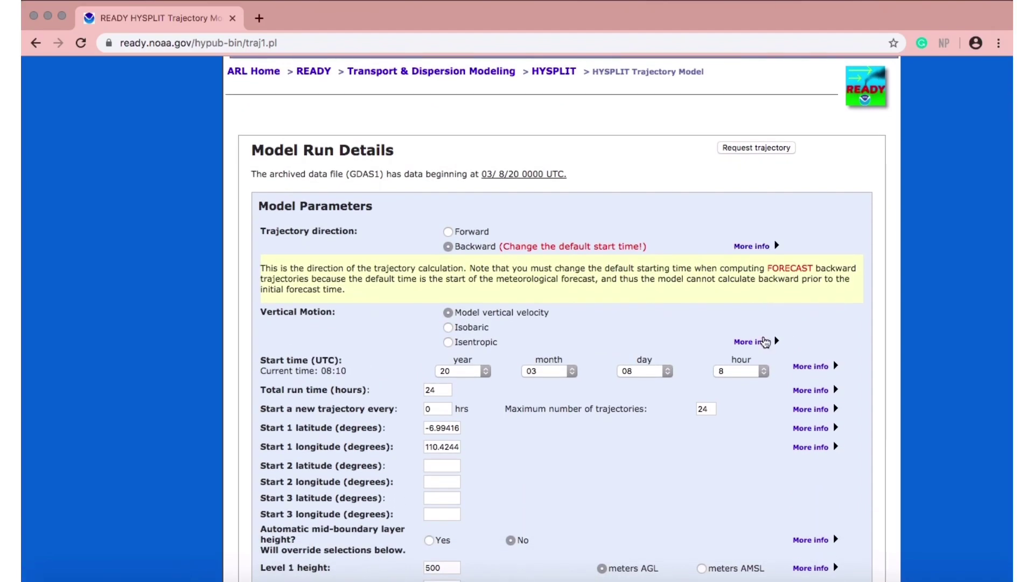
Show more information on the vertical motion, the start time and the total run time.
{"action": "left_click", "coordinate": [765, 341]}
{"action": "scroll", "coordinate": [652, 339], "scroll_direction": "down", "scroll_amount": 1}
{"action": "scroll", "coordinate": [652, 339], "scroll_direction": "down", "scroll_amount": 1}
{"action": "scroll", "coordinate": [652, 334], "scroll_direction": "down", "scroll_amount": 2}
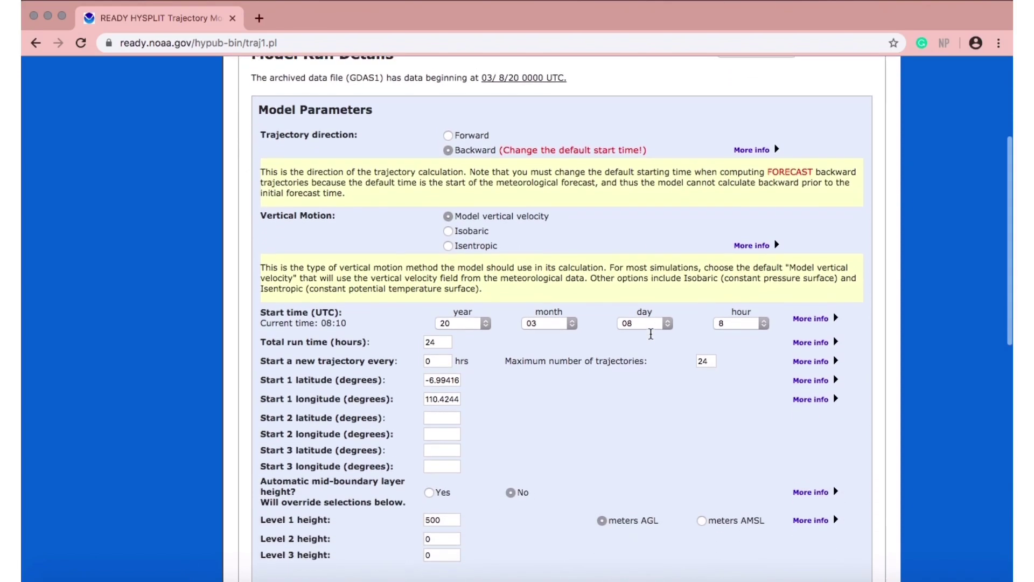
{"action": "left_click", "coordinate": [803, 312]}
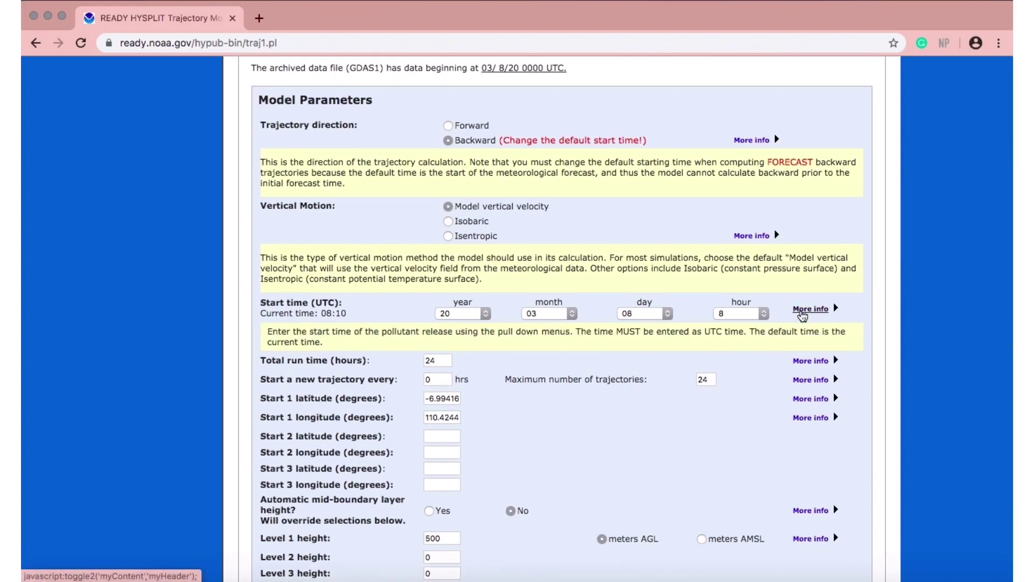
{"action": "left_click", "coordinate": [804, 362]}
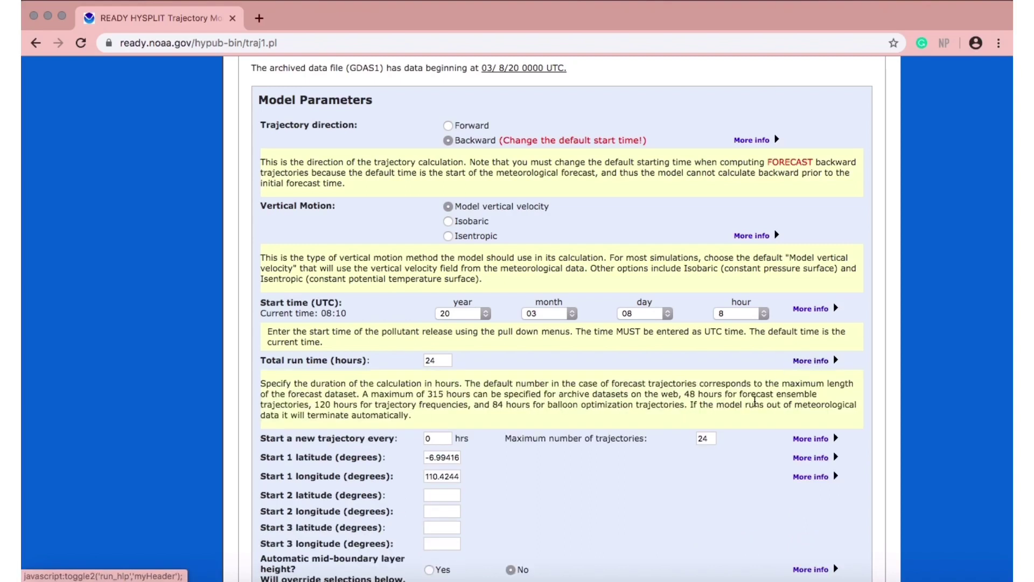
Show more information on the new-trajectory interval and on the Start 1 latitude and longitude.
{"action": "scroll", "coordinate": [703, 451], "scroll_direction": "down", "scroll_amount": 3}
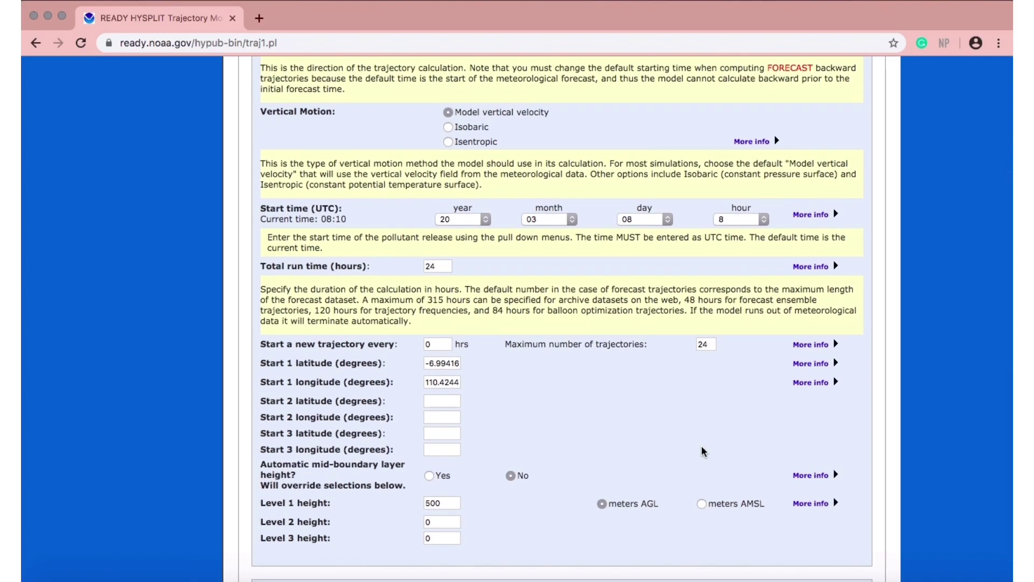
{"action": "left_click", "coordinate": [811, 344]}
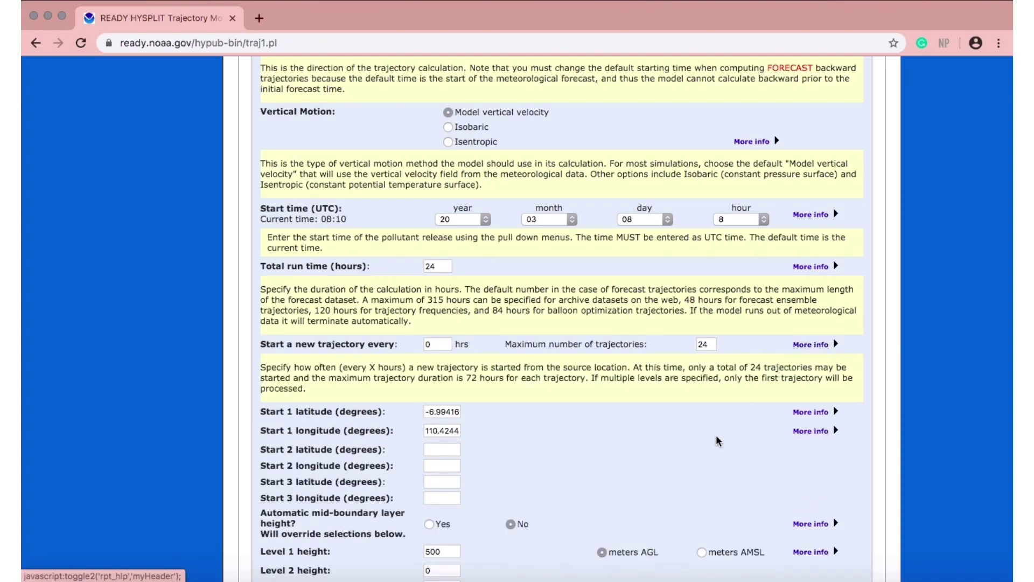
{"action": "scroll", "coordinate": [719, 441], "scroll_direction": "down", "scroll_amount": 2}
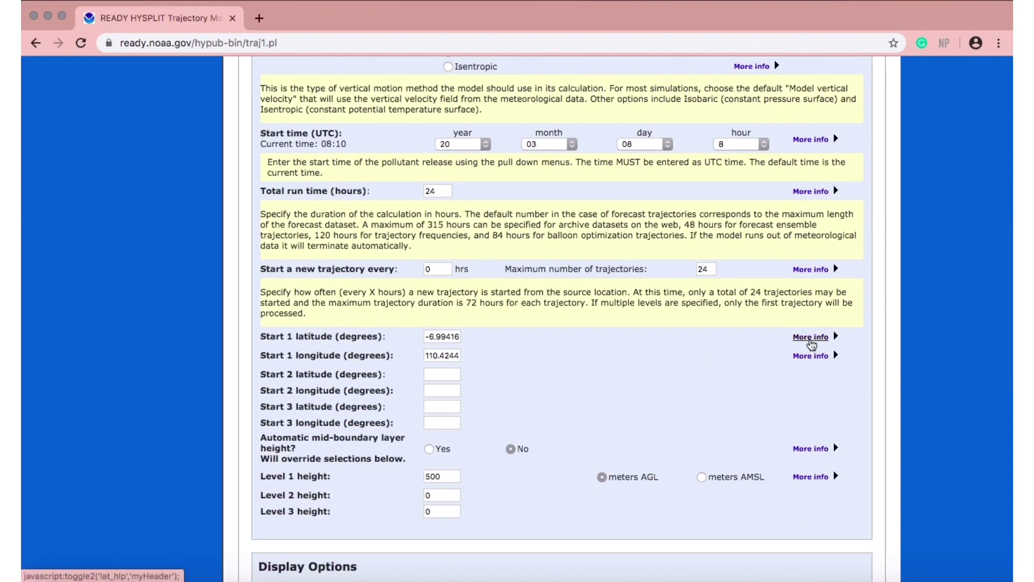
{"action": "left_click", "coordinate": [811, 340]}
{"action": "scroll", "coordinate": [750, 399], "scroll_direction": "down", "scroll_amount": 1}
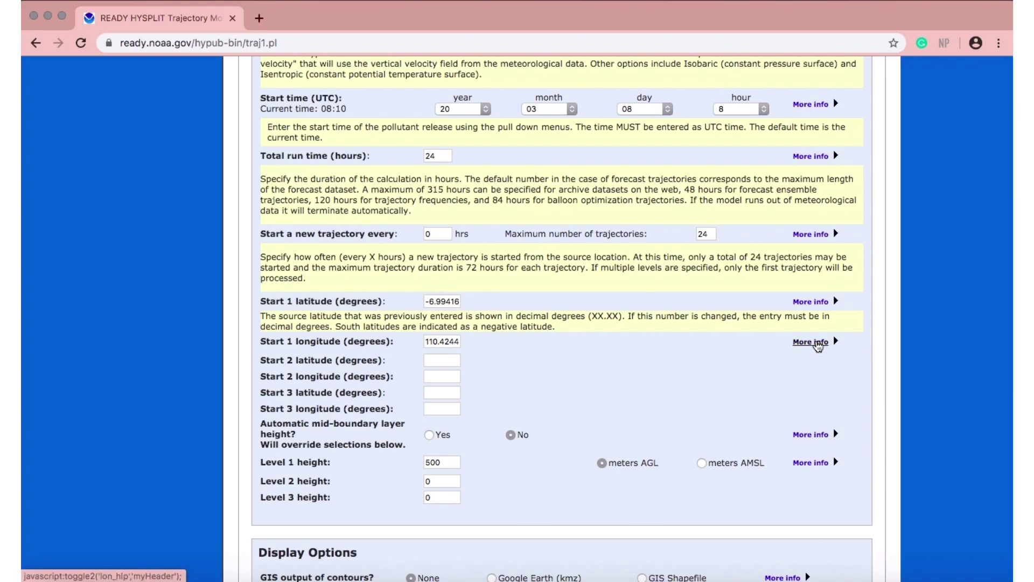
{"action": "left_click", "coordinate": [810, 342]}
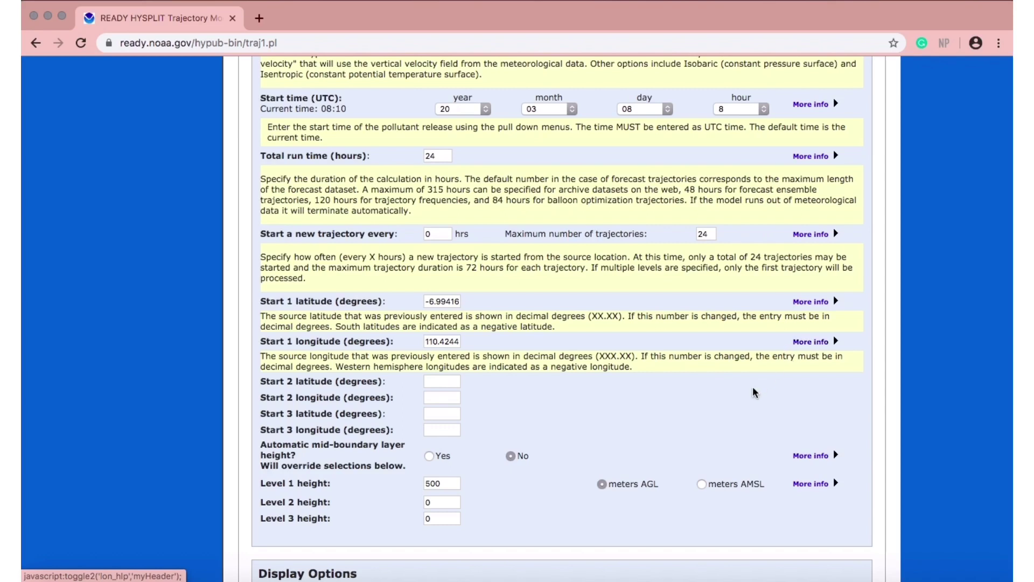
Show more information on the automatic mid-boundary layer height and the Level 1 height.
{"action": "scroll", "coordinate": [700, 403], "scroll_direction": "down", "scroll_amount": 3}
{"action": "scroll", "coordinate": [743, 402], "scroll_direction": "down", "scroll_amount": 1}
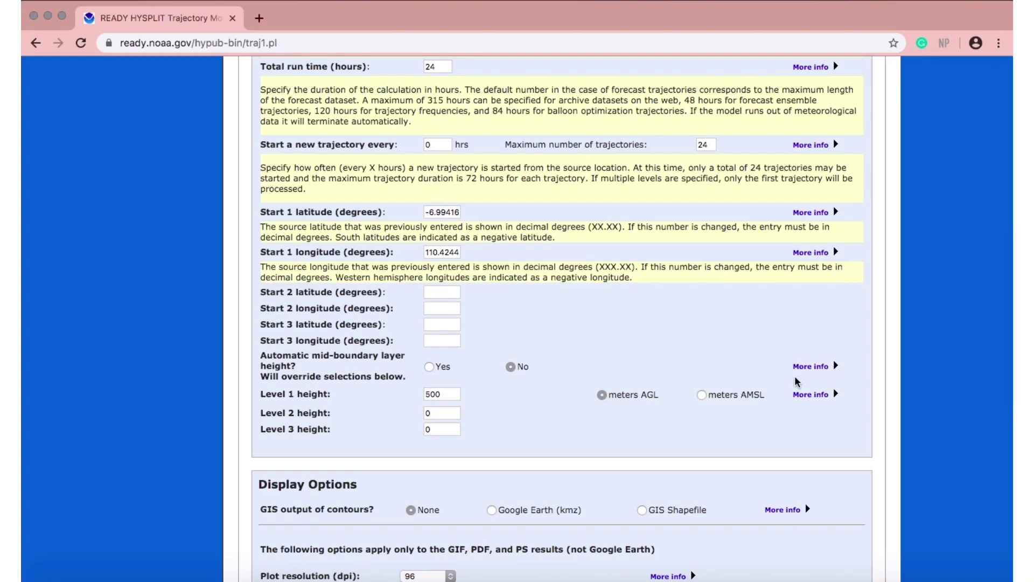
{"action": "left_click", "coordinate": [815, 368]}
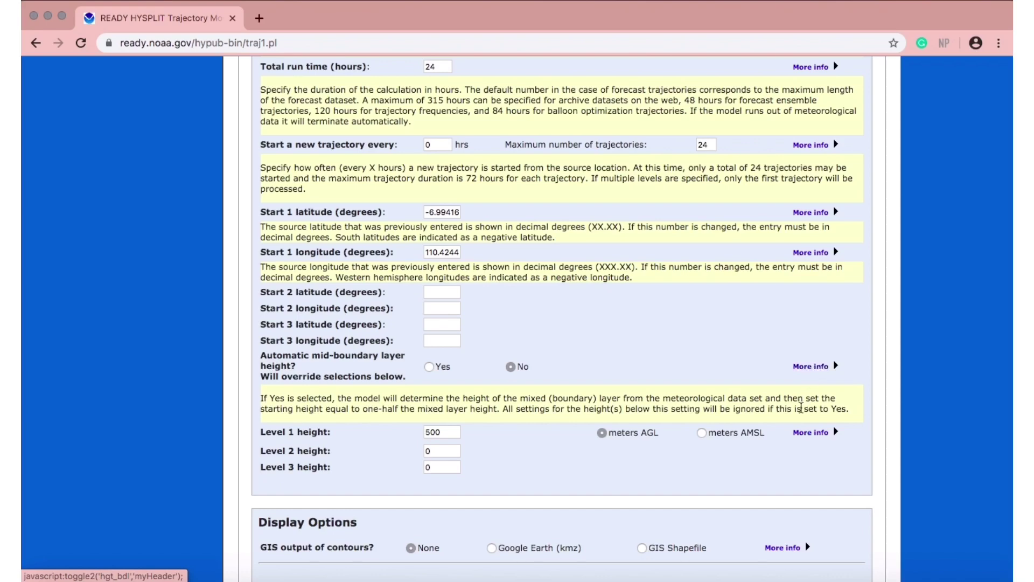
{"action": "left_click", "coordinate": [808, 437]}
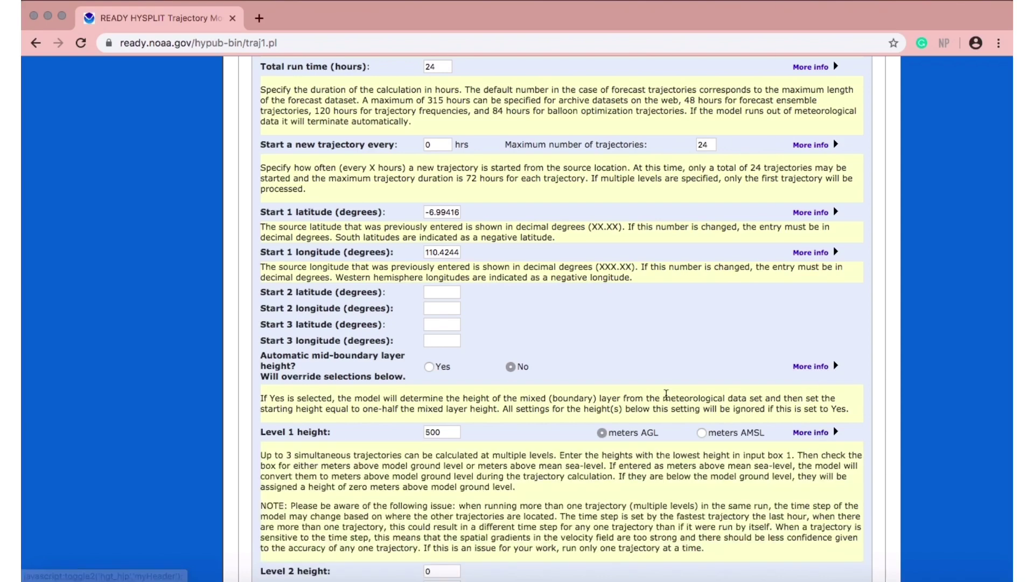
{"action": "scroll", "coordinate": [666, 395], "scroll_direction": "down", "scroll_amount": 3}
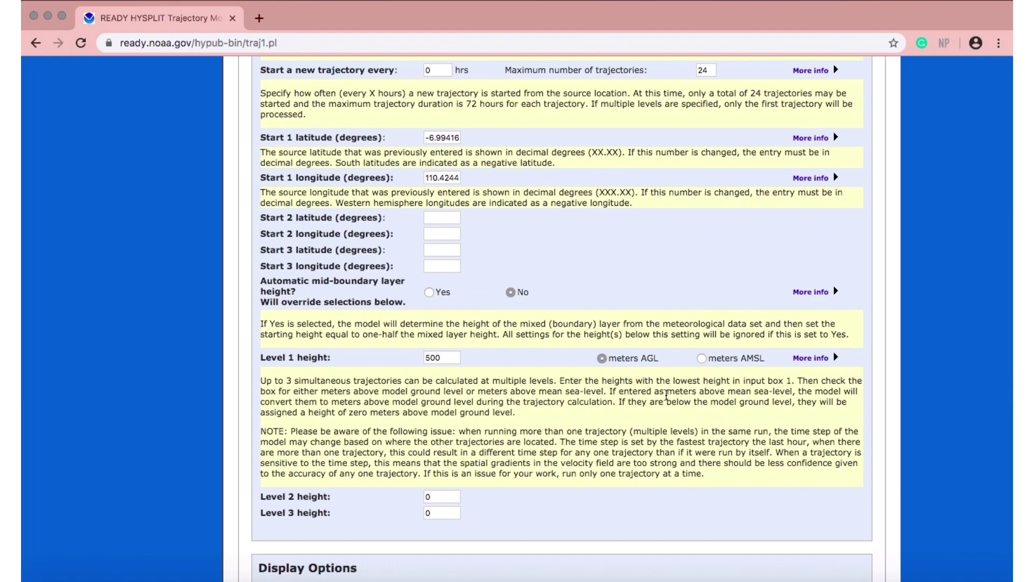
{"action": "scroll", "coordinate": [666, 395], "scroll_direction": "up", "scroll_amount": 4}
Set the GIS output of contours to Google Earth (kmz) in the display options.
{"action": "scroll", "coordinate": [667, 396], "scroll_direction": "down", "scroll_amount": 9}
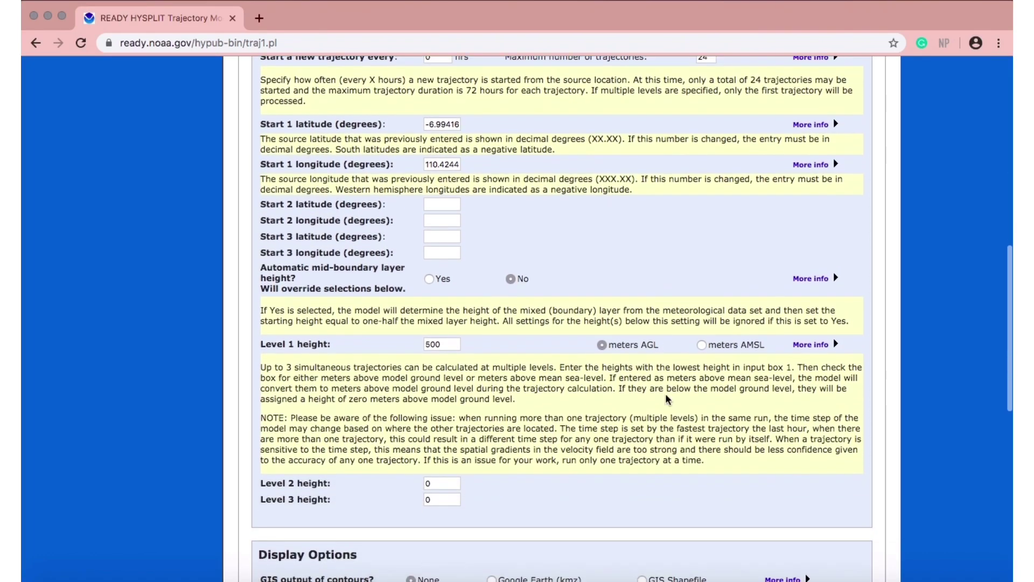
{"action": "scroll", "coordinate": [666, 399], "scroll_direction": "down", "scroll_amount": 10}
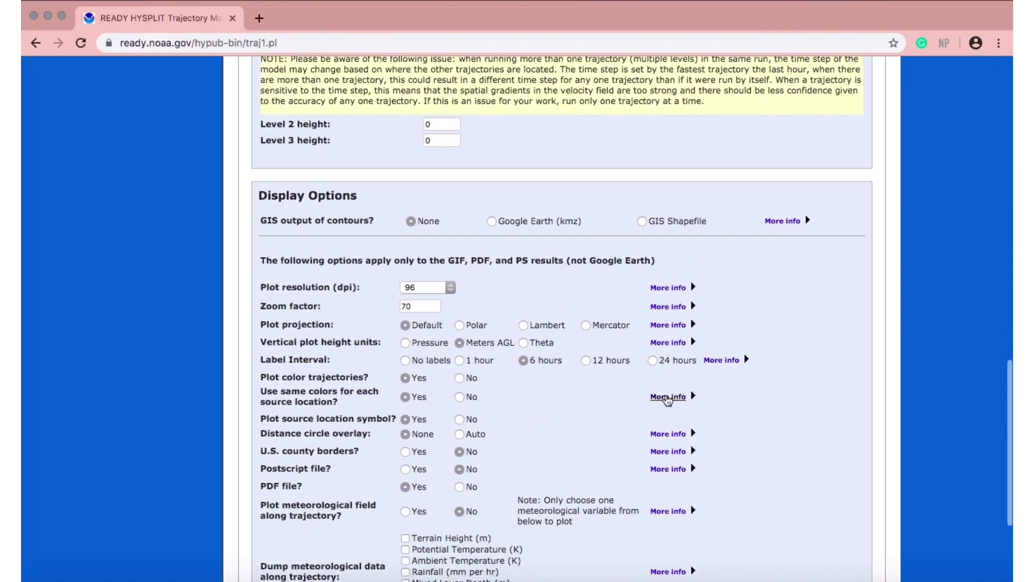
{"action": "left_click", "coordinate": [491, 186]}
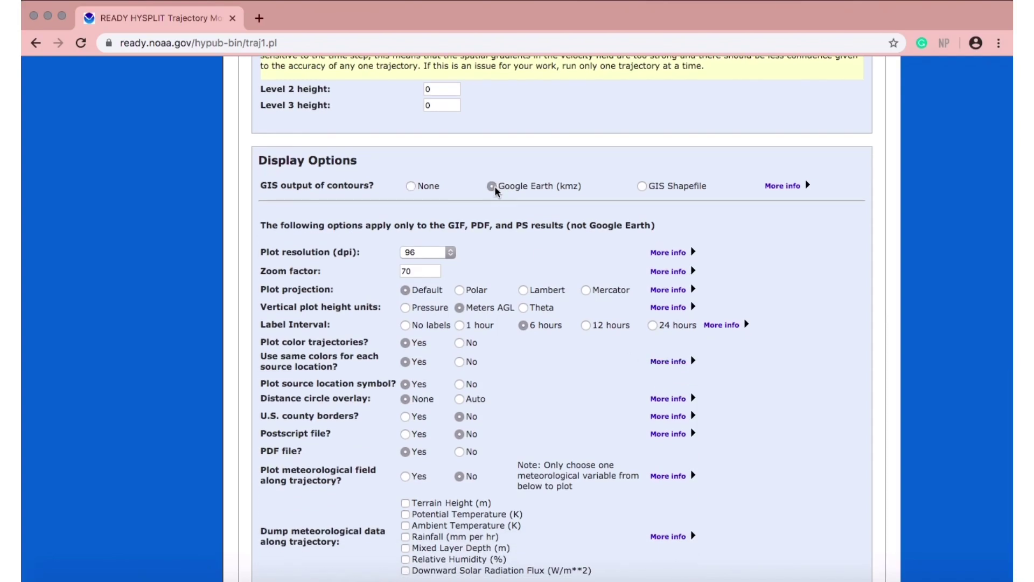
{"action": "left_click", "coordinate": [447, 253]}
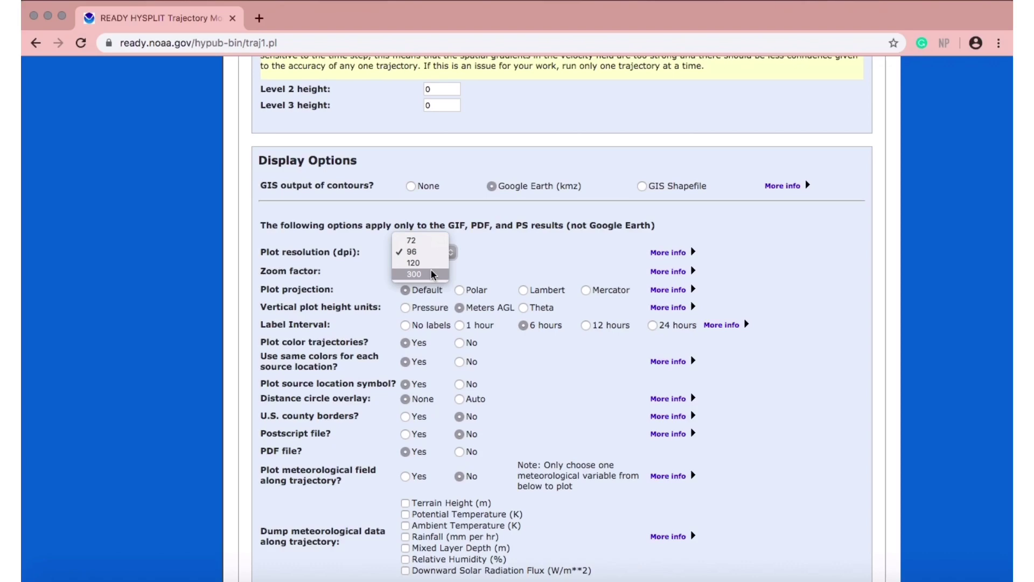
{"action": "left_click", "coordinate": [490, 269]}
Set the hour of the UTC start time to 12 in the model parameters.
{"action": "scroll", "coordinate": [489, 268], "scroll_direction": "up", "scroll_amount": 8}
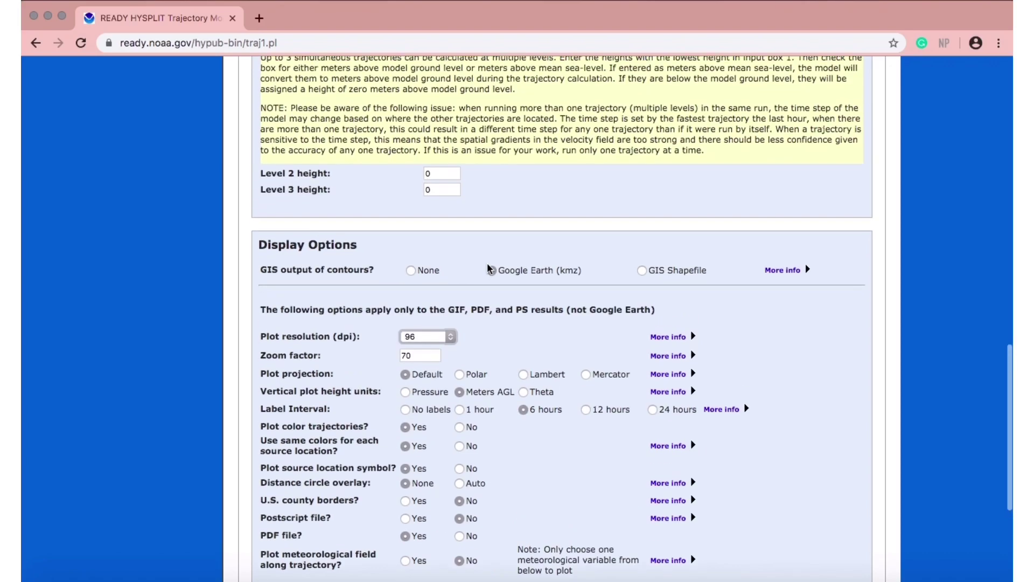
{"action": "scroll", "coordinate": [490, 269], "scroll_direction": "up", "scroll_amount": 7}
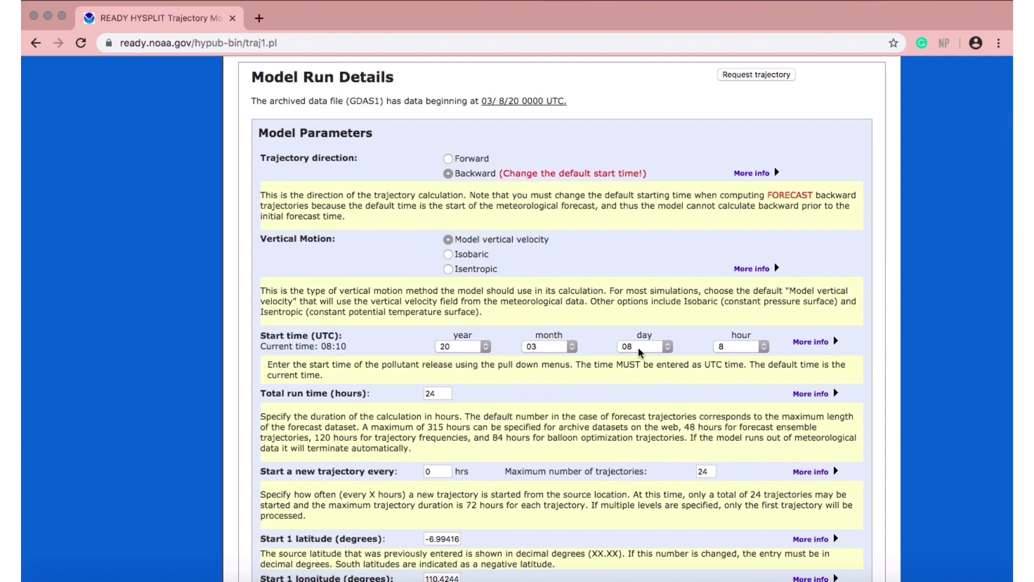
{"action": "left_click", "coordinate": [744, 351]}
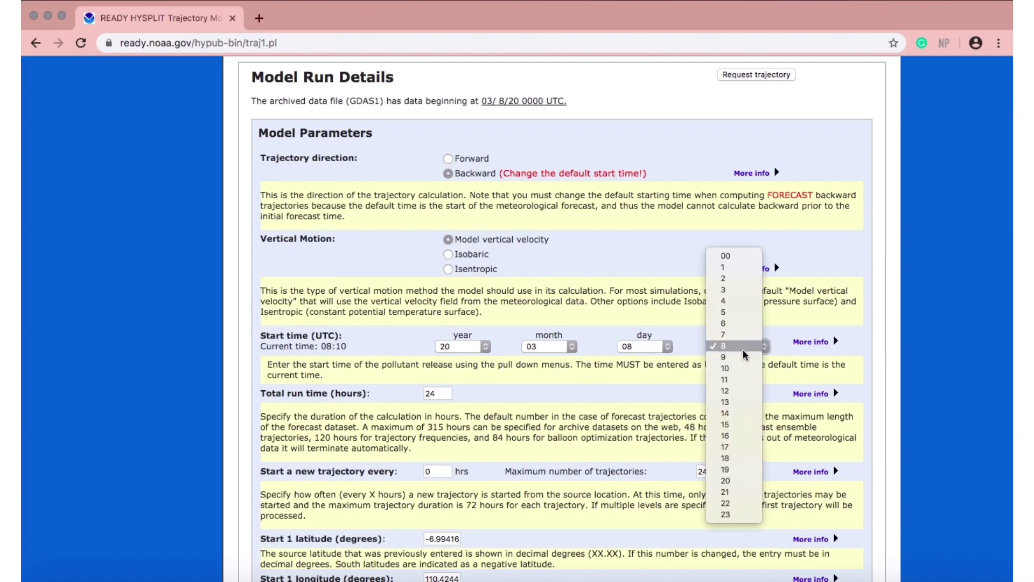
{"action": "left_click", "coordinate": [743, 391]}
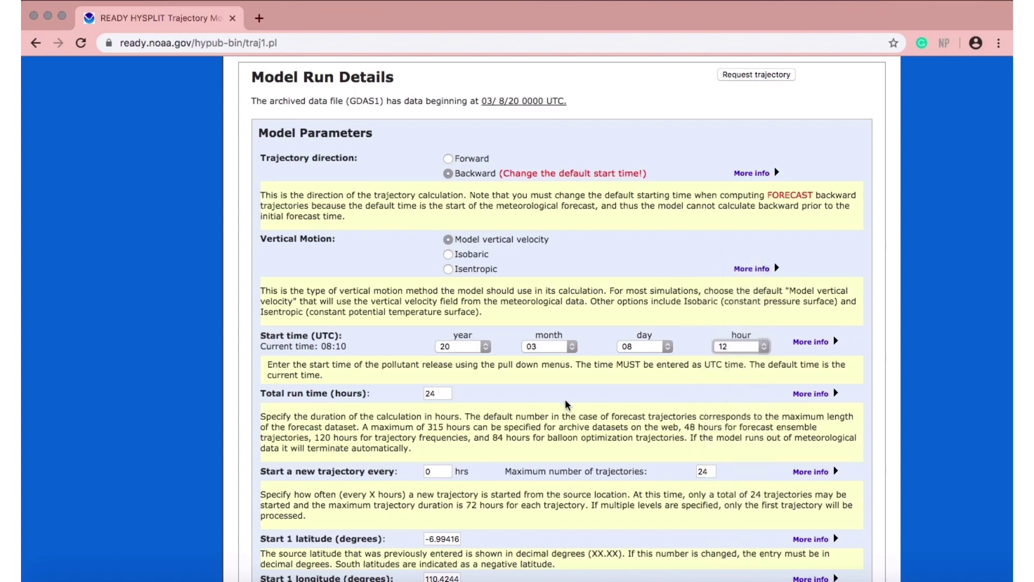
Set the Level 1, Level 2 and Level 3 heights to 0, 50 and 1000 meters AGL.
{"action": "scroll", "coordinate": [506, 410], "scroll_direction": "down", "scroll_amount": 3}
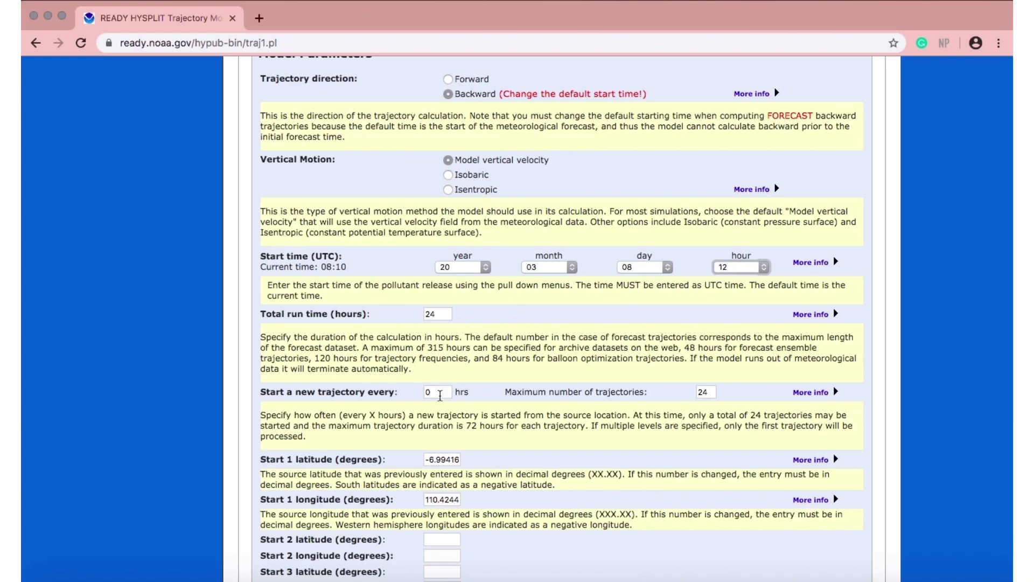
{"action": "scroll", "coordinate": [502, 426], "scroll_direction": "down", "scroll_amount": 4}
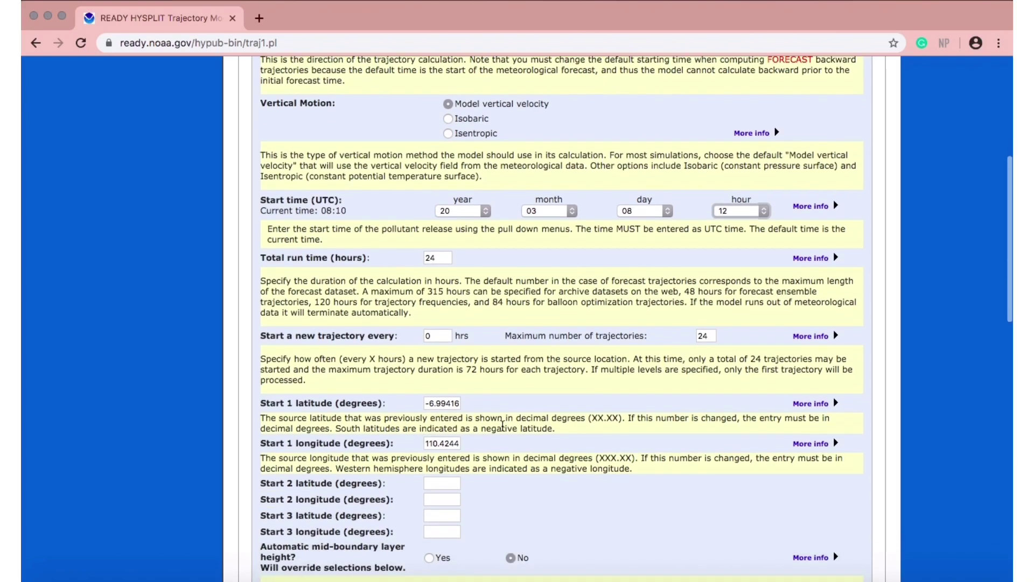
{"action": "scroll", "coordinate": [502, 426], "scroll_direction": "down", "scroll_amount": 9}
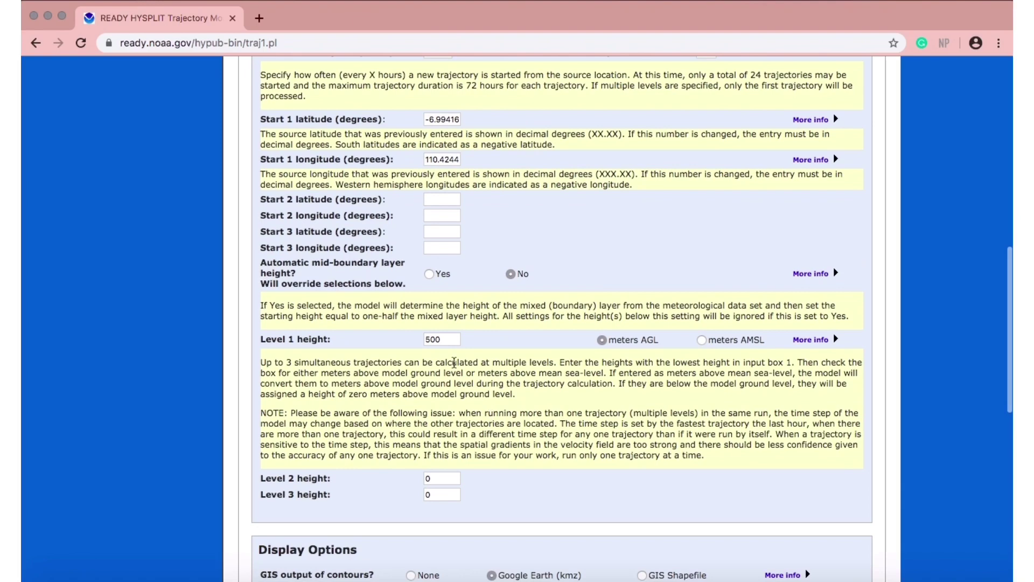
{"action": "left_click", "coordinate": [446, 338]}
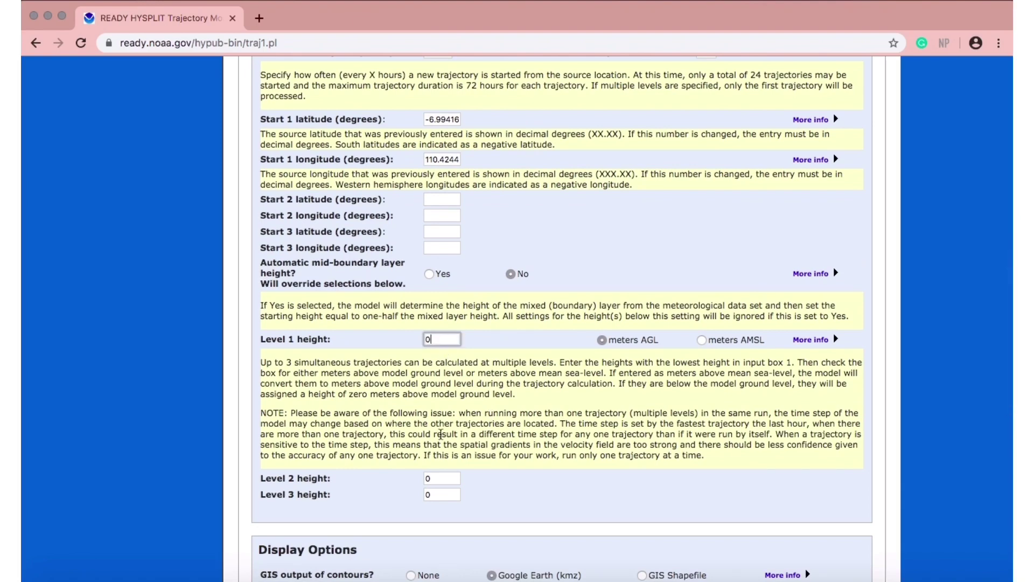
{"action": "left_click", "coordinate": [442, 477]}
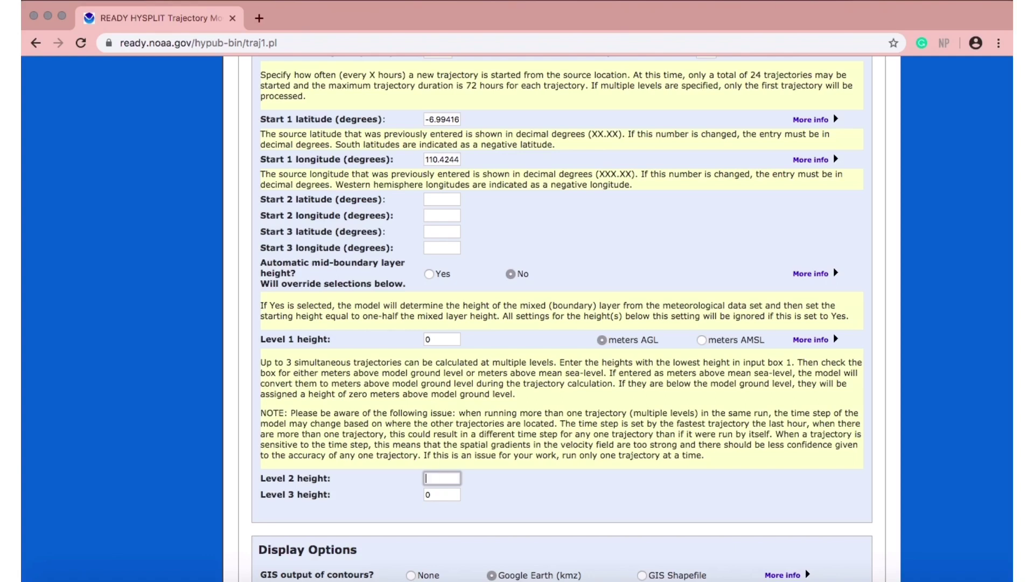
{"action": "left_click", "coordinate": [442, 494]}
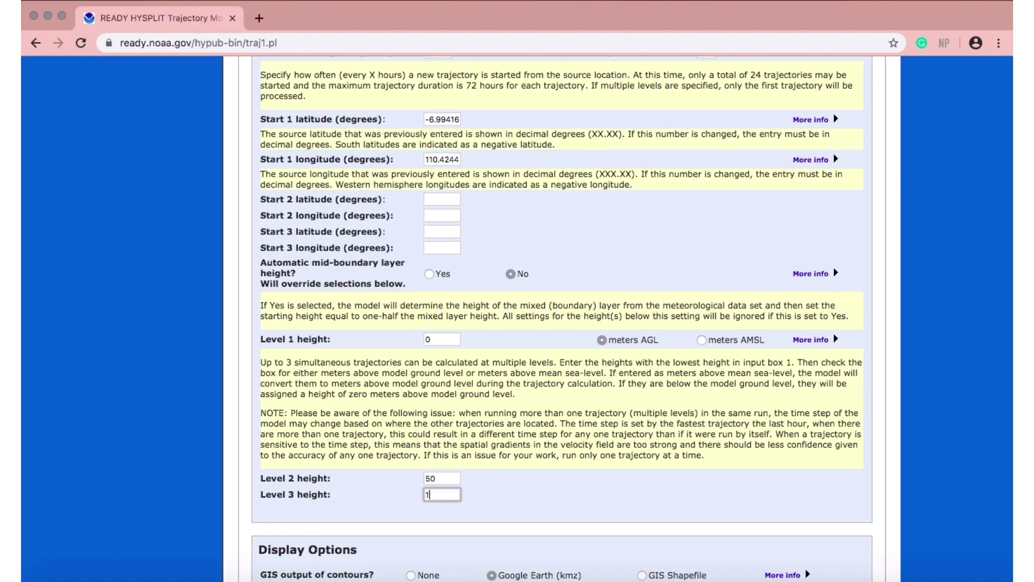
Set the plot resolution to 300 dpi and the zoom factor to 50 in the display options.
{"action": "scroll", "coordinate": [560, 323], "scroll_direction": "down", "scroll_amount": 5}
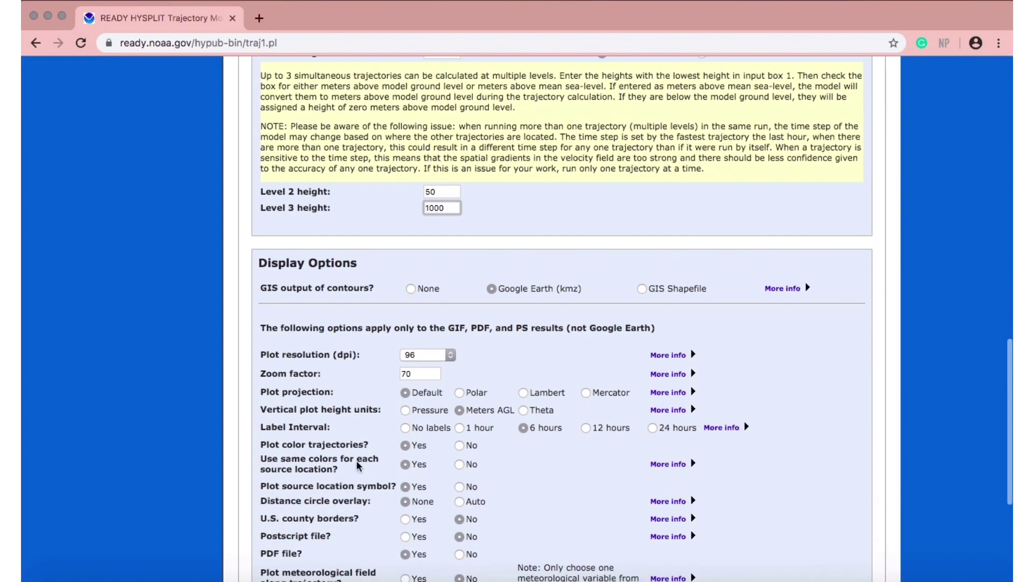
{"action": "left_click", "coordinate": [442, 356]}
{"action": "left_click", "coordinate": [430, 376]}
{"action": "left_click", "coordinate": [426, 373]}
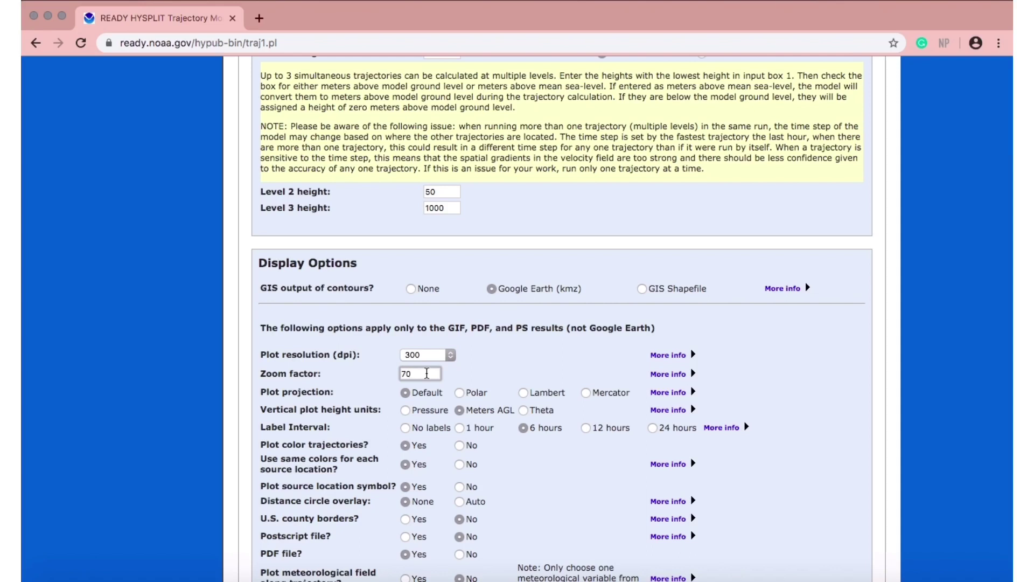
{"action": "type", "text": "50"}
Check the remaining display options, leaving them at their defaults, and request the trajectory.
{"action": "scroll", "coordinate": [538, 333], "scroll_direction": "down", "scroll_amount": 3}
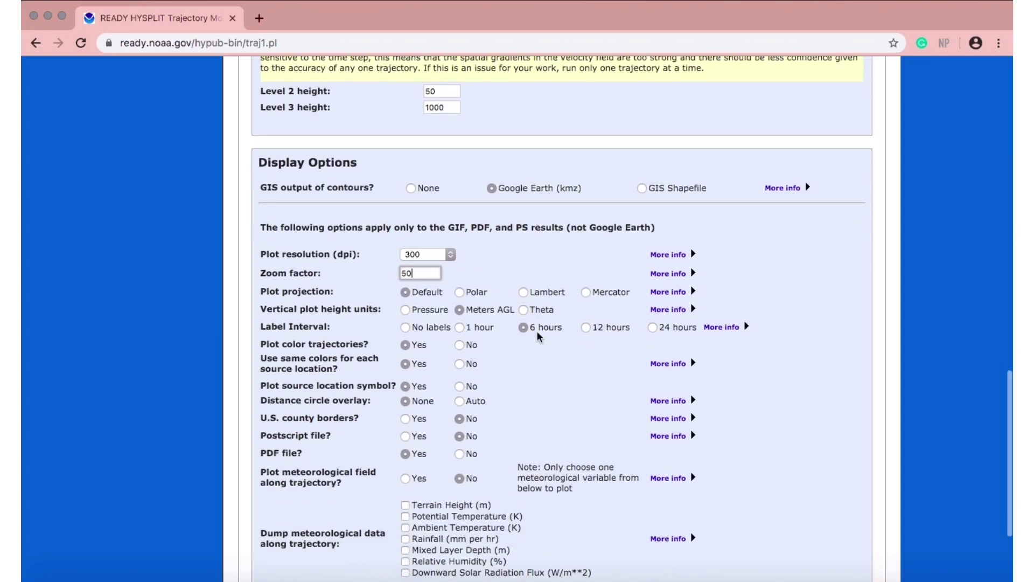
{"action": "scroll", "coordinate": [540, 336], "scroll_direction": "down", "scroll_amount": 2}
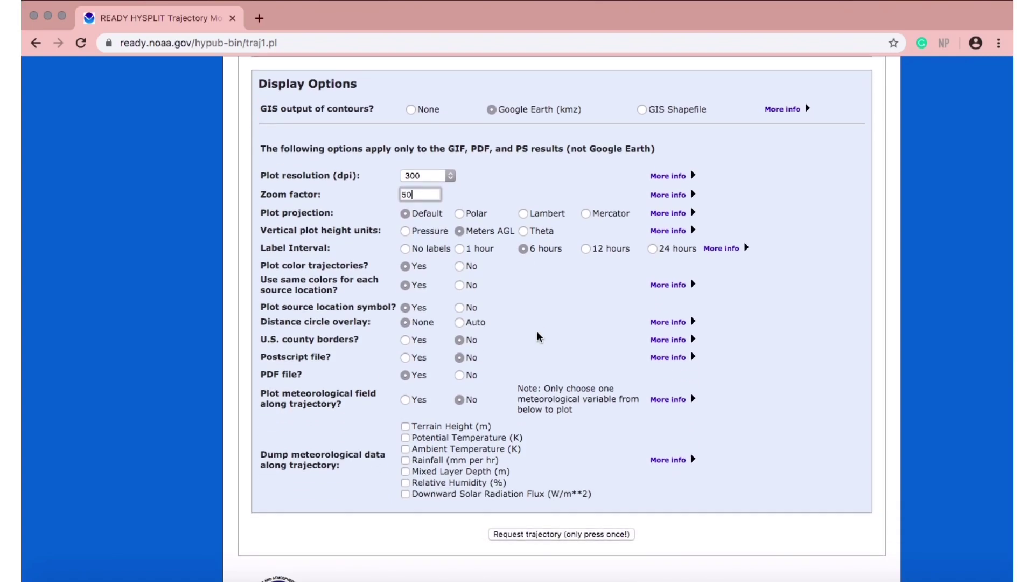
{"action": "scroll", "coordinate": [539, 336], "scroll_direction": "down", "scroll_amount": 2}
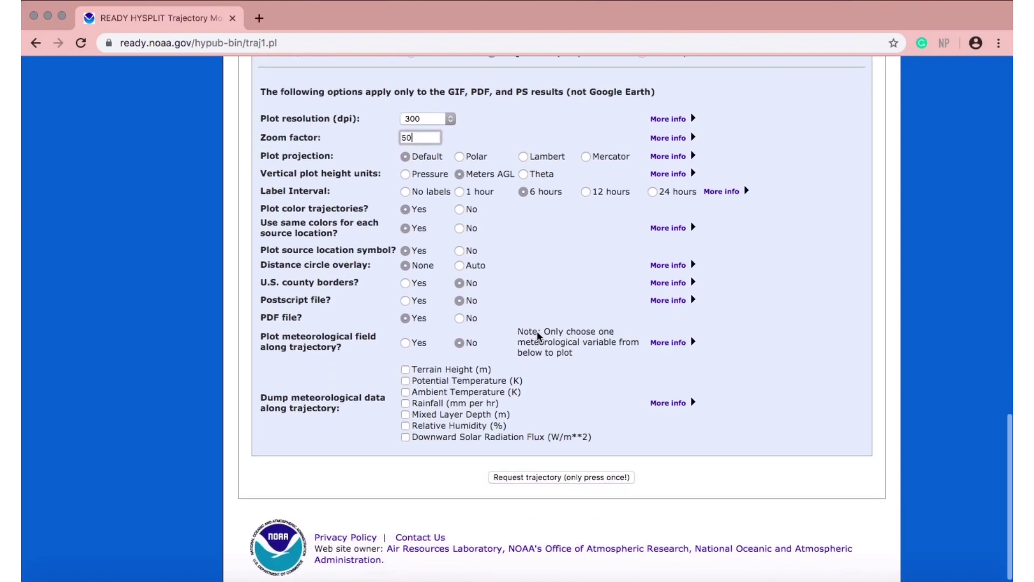
{"action": "left_click", "coordinate": [546, 472]}
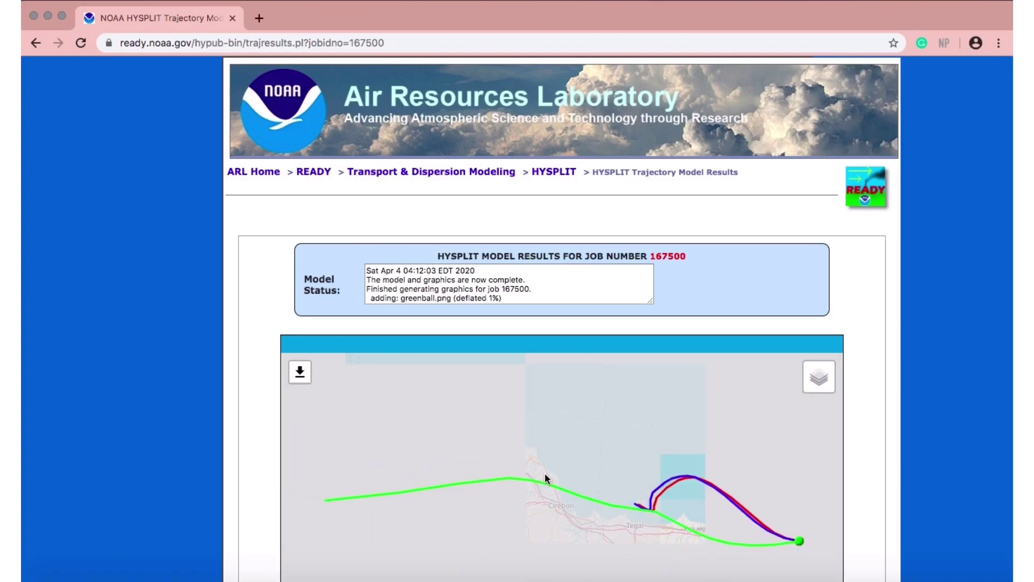
Examine the trajectories on the results map and open their GIF plot.
{"action": "scroll", "coordinate": [544, 473], "scroll_direction": "down", "scroll_amount": 2}
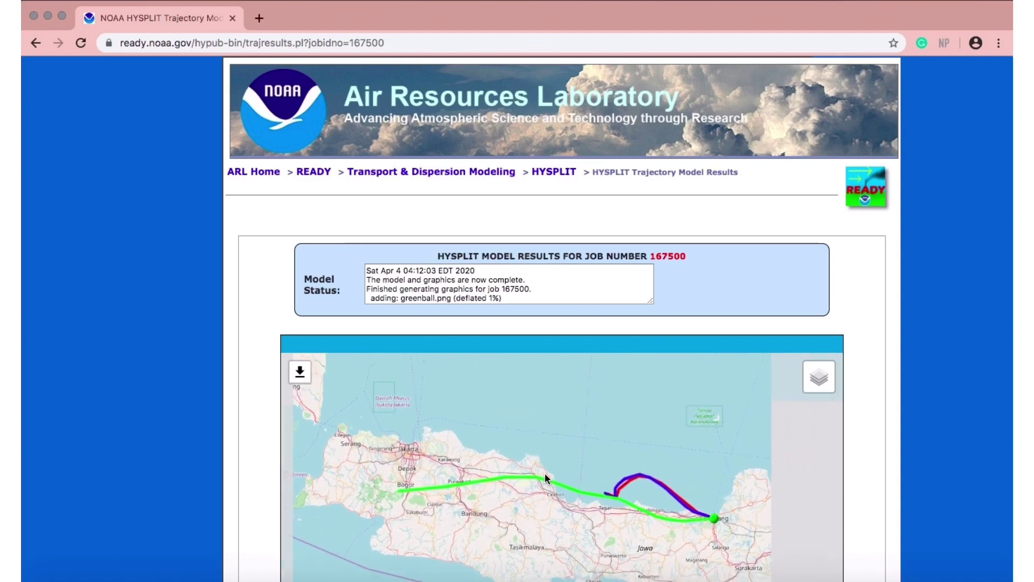
{"action": "scroll", "coordinate": [923, 411], "scroll_direction": "down", "scroll_amount": 2}
{"action": "scroll", "coordinate": [924, 412], "scroll_direction": "down", "scroll_amount": 3}
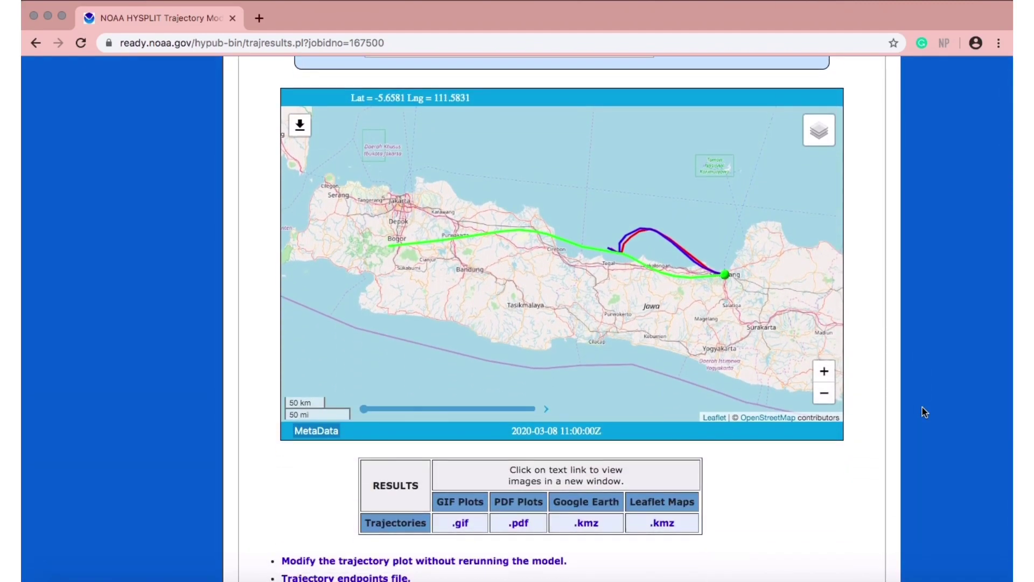
{"action": "scroll", "coordinate": [924, 413], "scroll_direction": "down", "scroll_amount": 1}
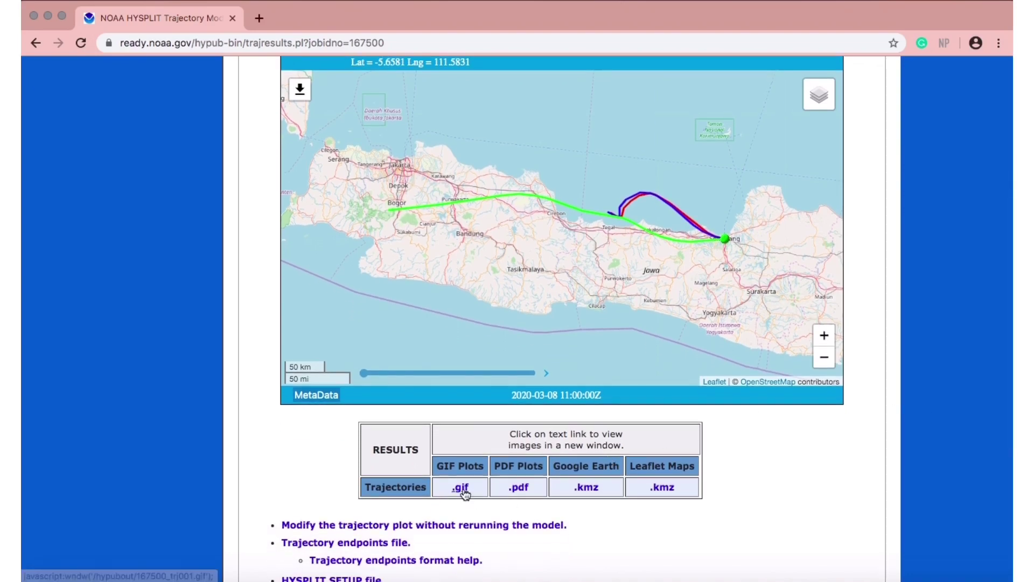
{"action": "left_click", "coordinate": [463, 489]}
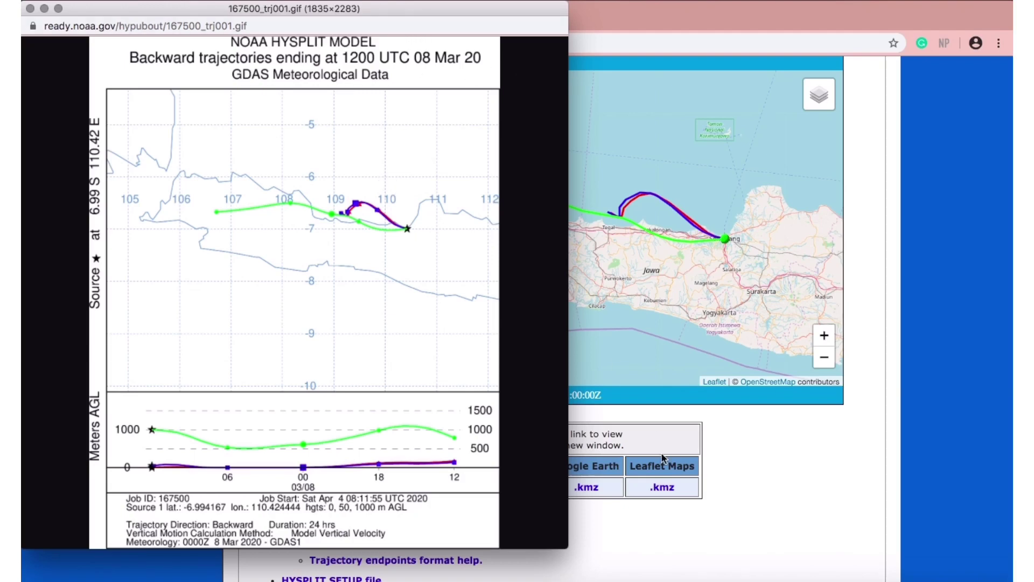
Return to the model results and open the PDF plot of the trajectories to view it.
{"action": "left_click", "coordinate": [645, 516]}
{"action": "left_click", "coordinate": [523, 488]}
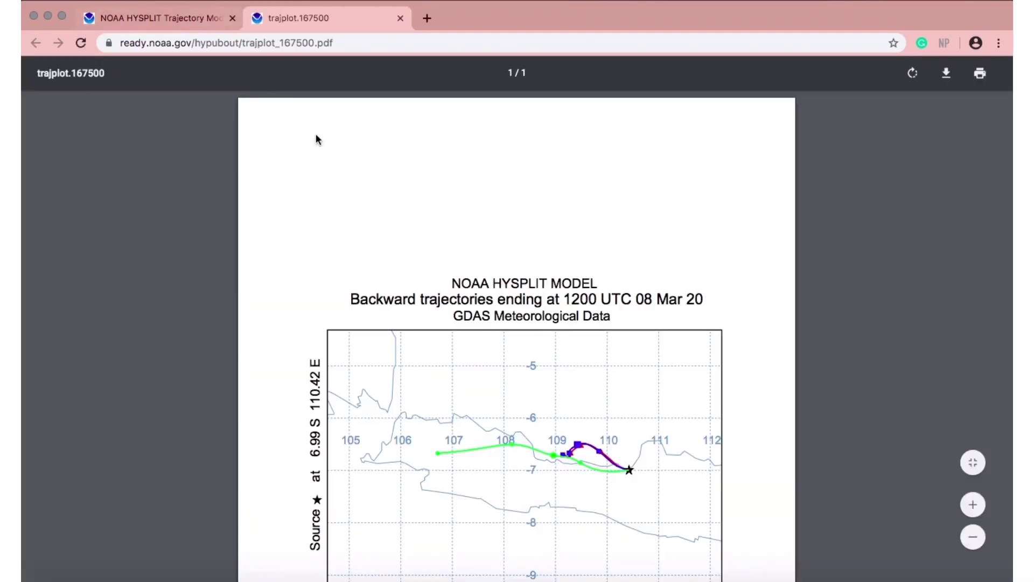
{"action": "scroll", "coordinate": [316, 139], "scroll_direction": "down", "scroll_amount": 5}
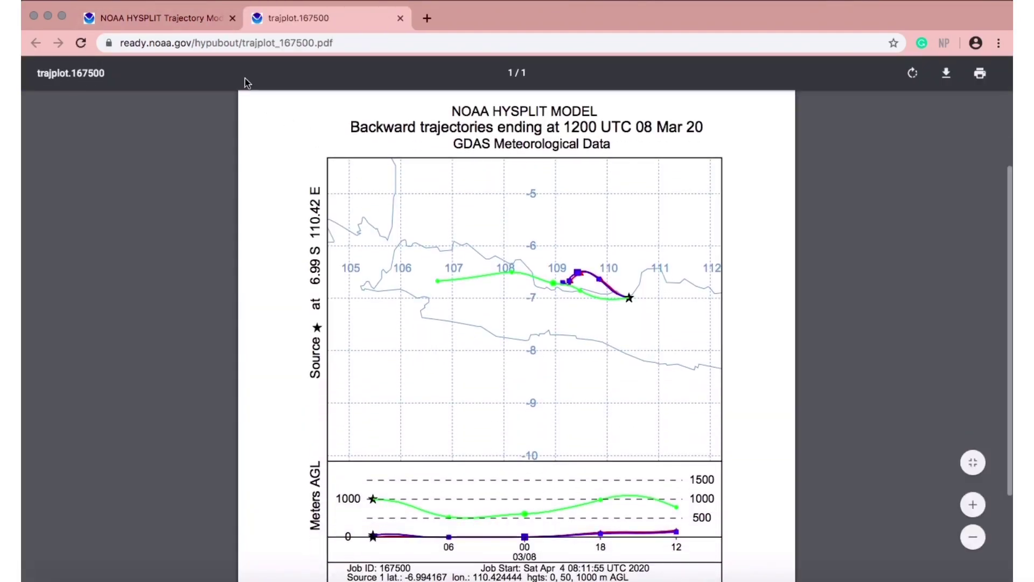
Return to the model results page, download the Google Earth kmz file of the trajectories and look over the page.
{"action": "left_click", "coordinate": [192, 21]}
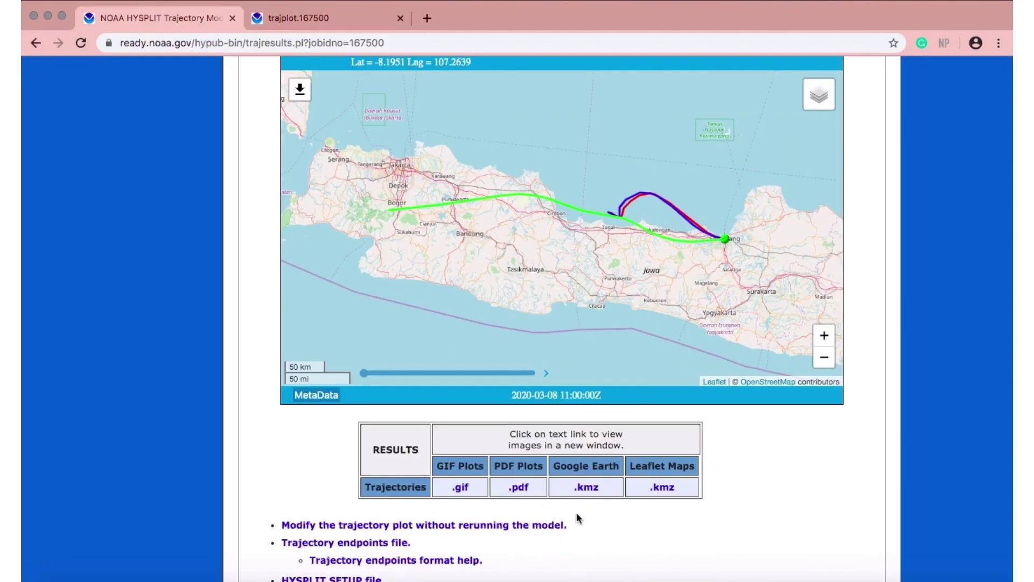
{"action": "left_click", "coordinate": [576, 493]}
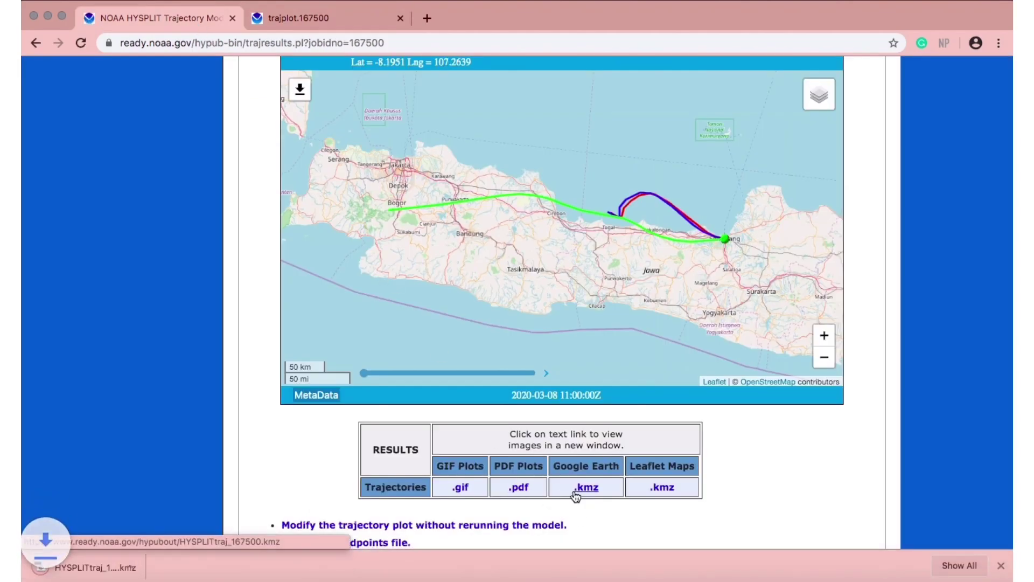
{"action": "scroll", "coordinate": [576, 495], "scroll_direction": "down", "scroll_amount": 3}
{"action": "scroll", "coordinate": [576, 495], "scroll_direction": "down", "scroll_amount": 2}
{"action": "scroll", "coordinate": [574, 493], "scroll_direction": "down", "scroll_amount": 2}
{"action": "scroll", "coordinate": [575, 493], "scroll_direction": "up", "scroll_amount": 5}
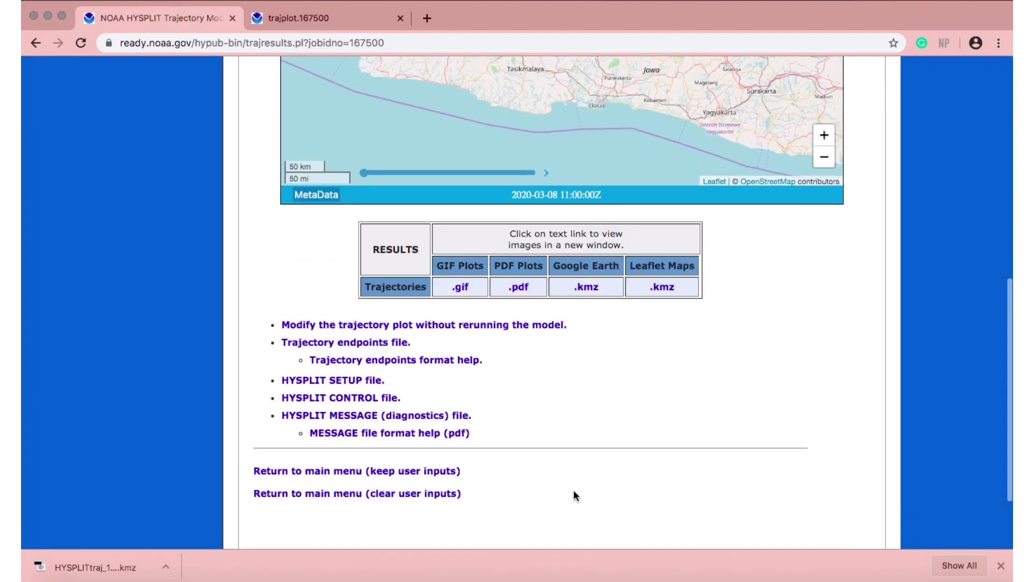
{"action": "scroll", "coordinate": [575, 494], "scroll_direction": "up", "scroll_amount": 3}
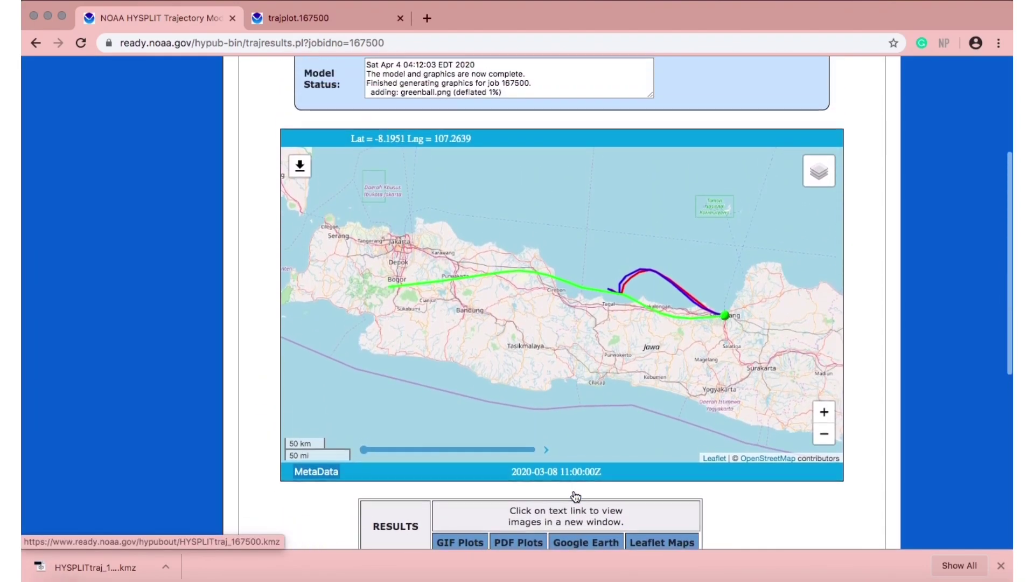